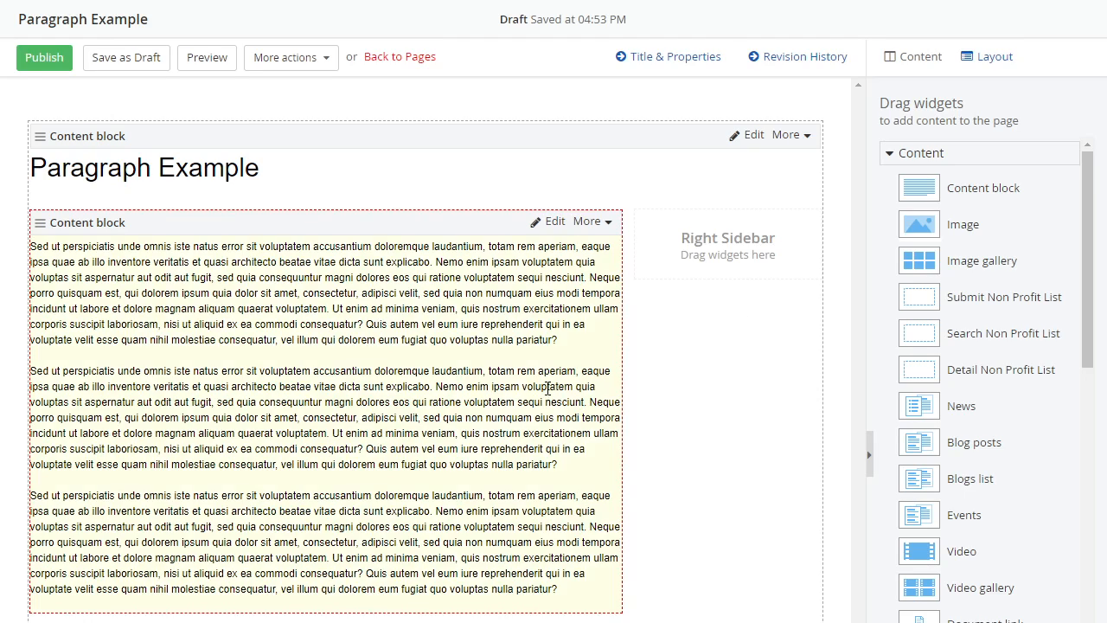
# Open the content block holding the three lorem ipsum paragraphs for editing and look through its text
pyautogui.click(555, 227)
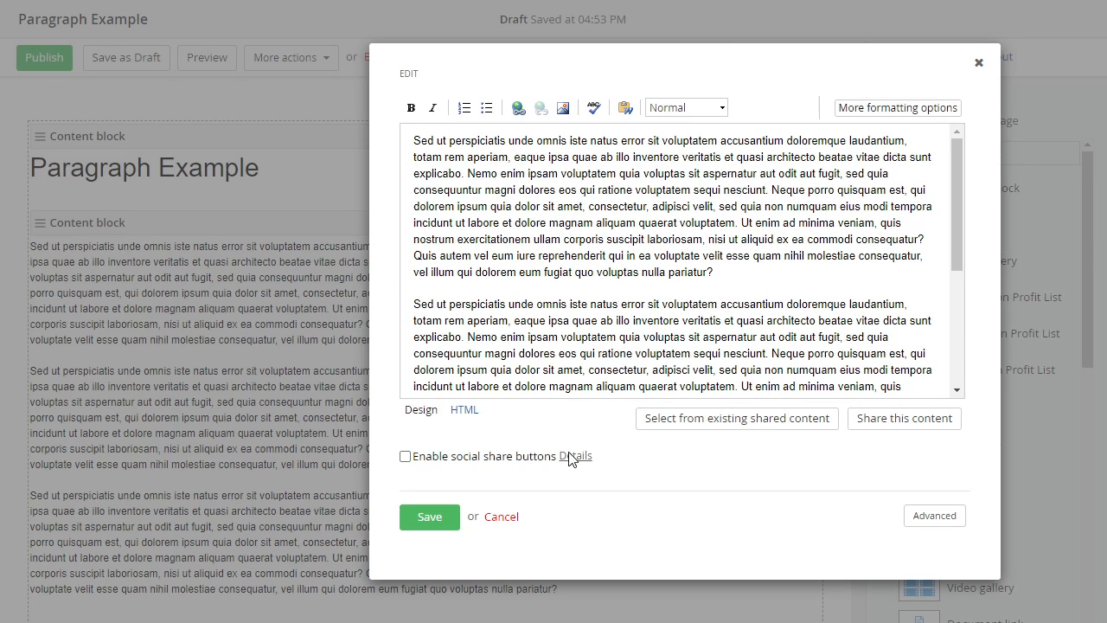
pyautogui.click(510, 517)
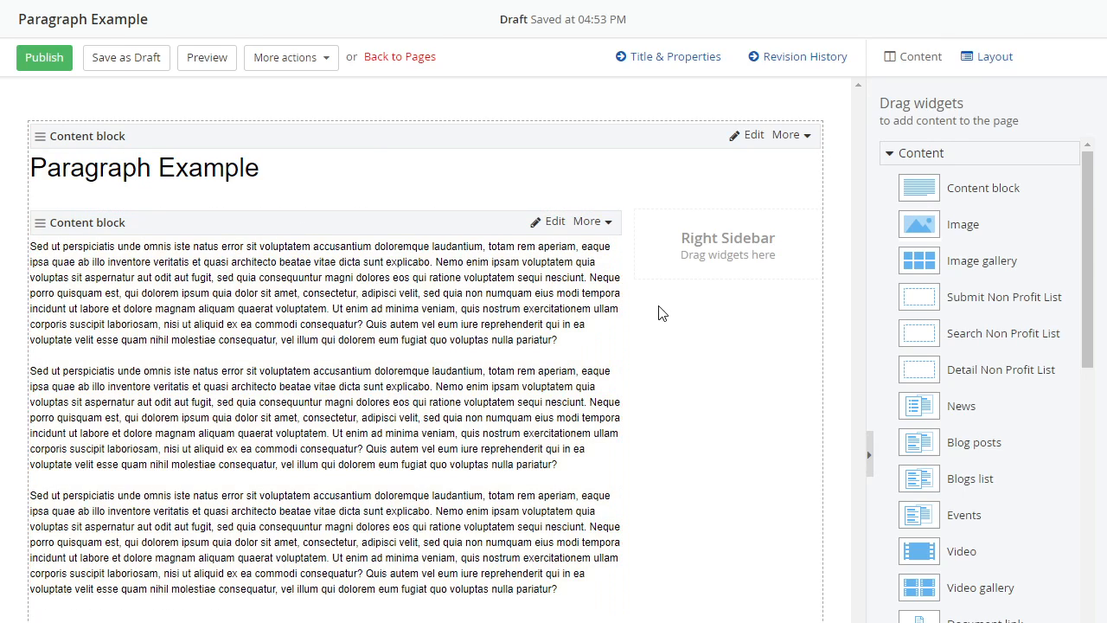
pyautogui.click(553, 223)
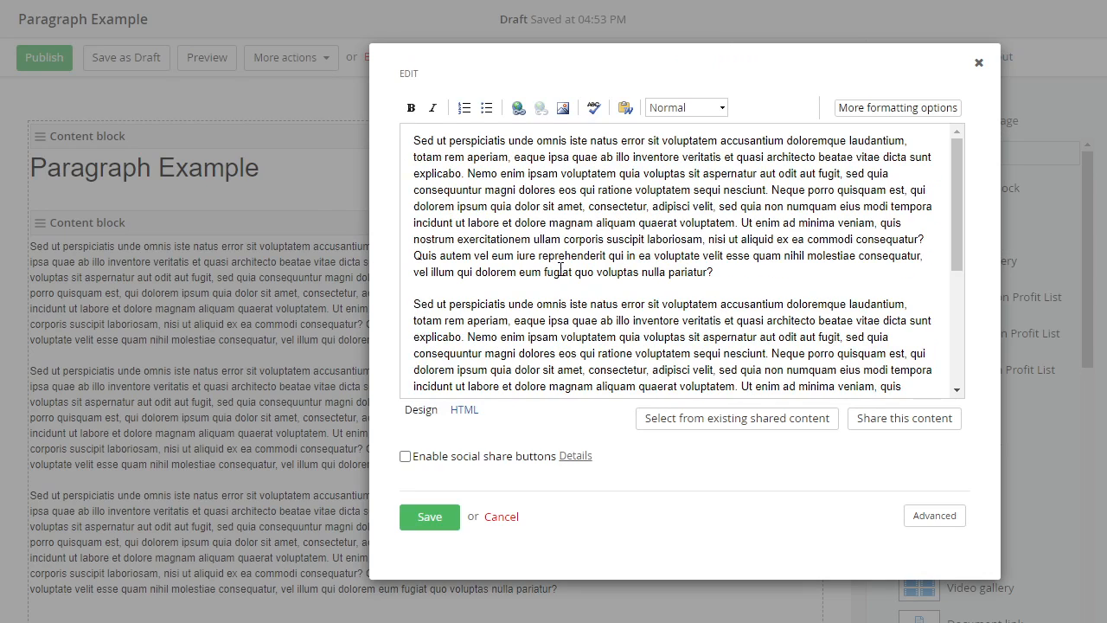
pyautogui.scroll(-2, 693, 271)
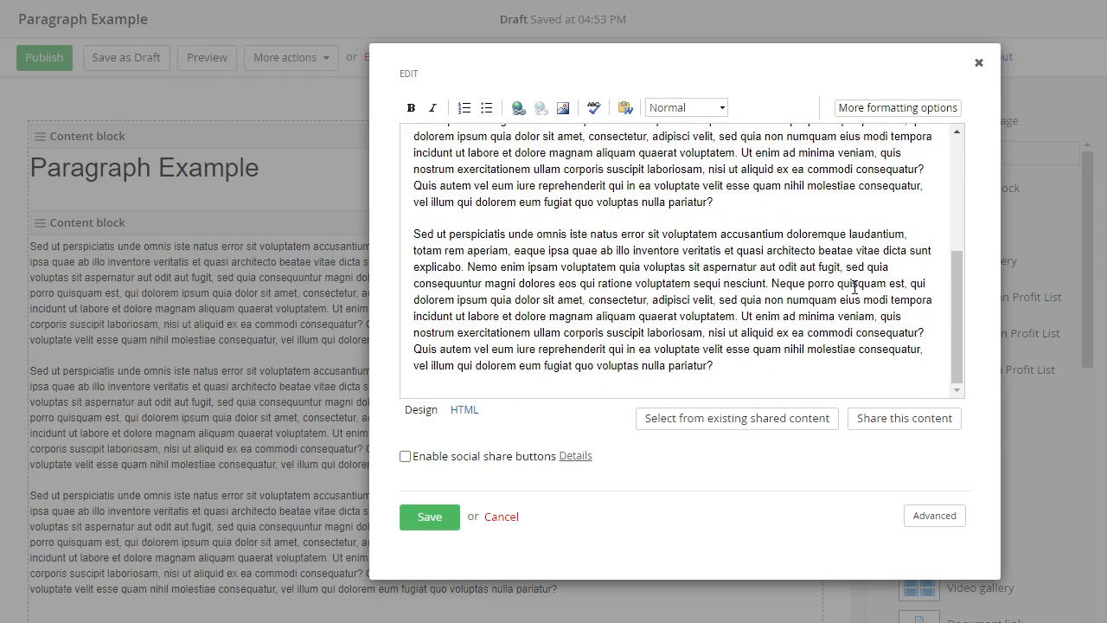
pyautogui.scroll(3, 603, 344)
pyautogui.scroll(-1, 707, 225)
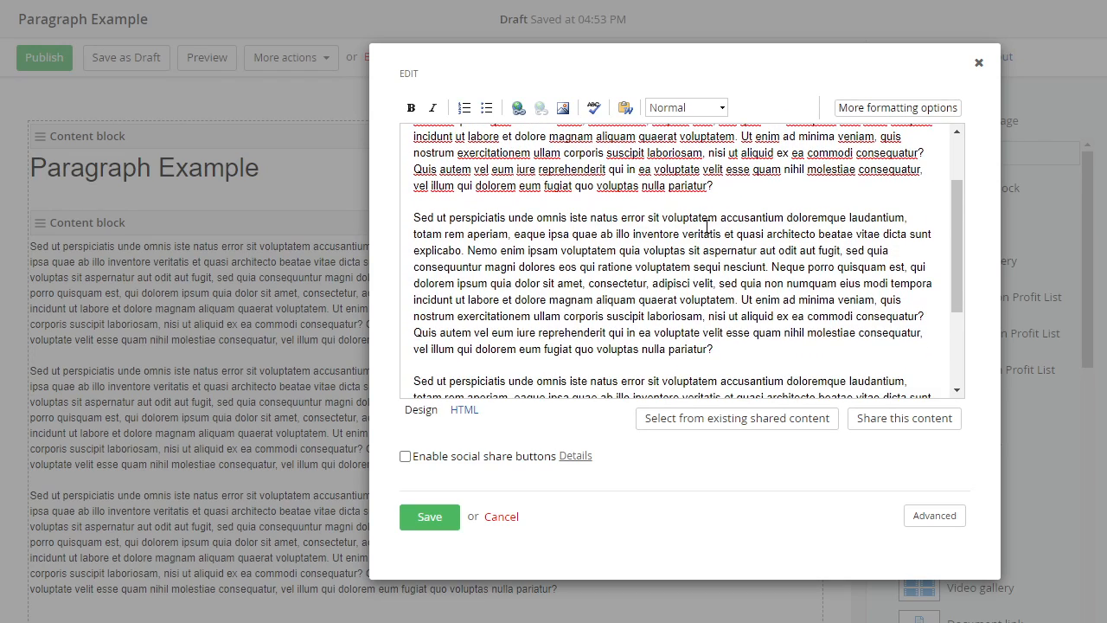
pyautogui.scroll(1, 711, 249)
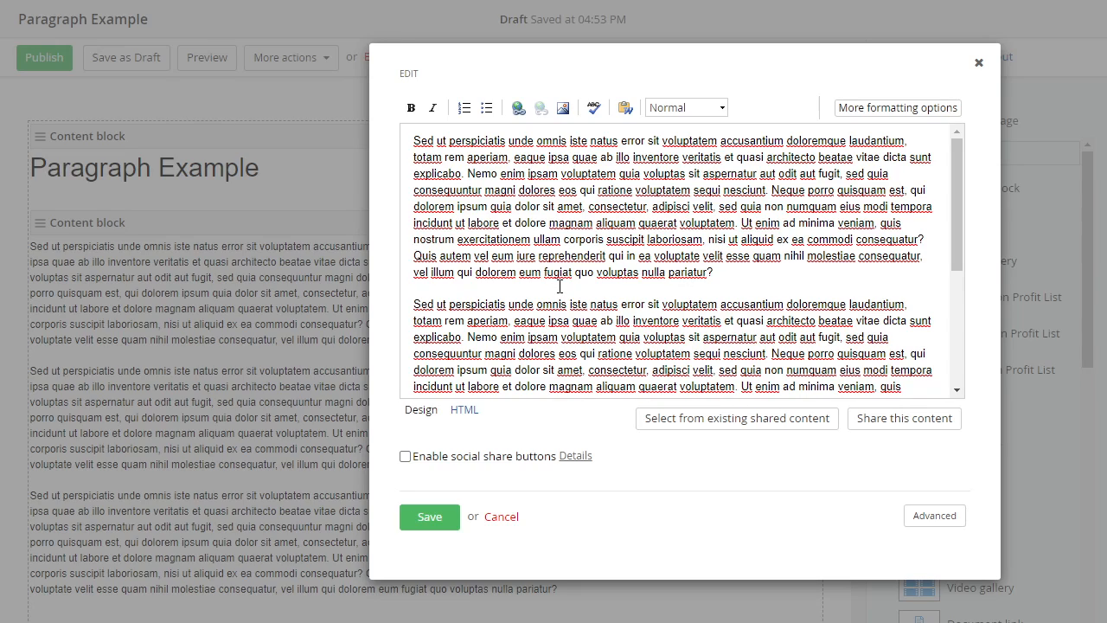
# Examine the paragraph tags around the first paragraph in the HTML source, ending back in the design view
pyautogui.click(468, 414)
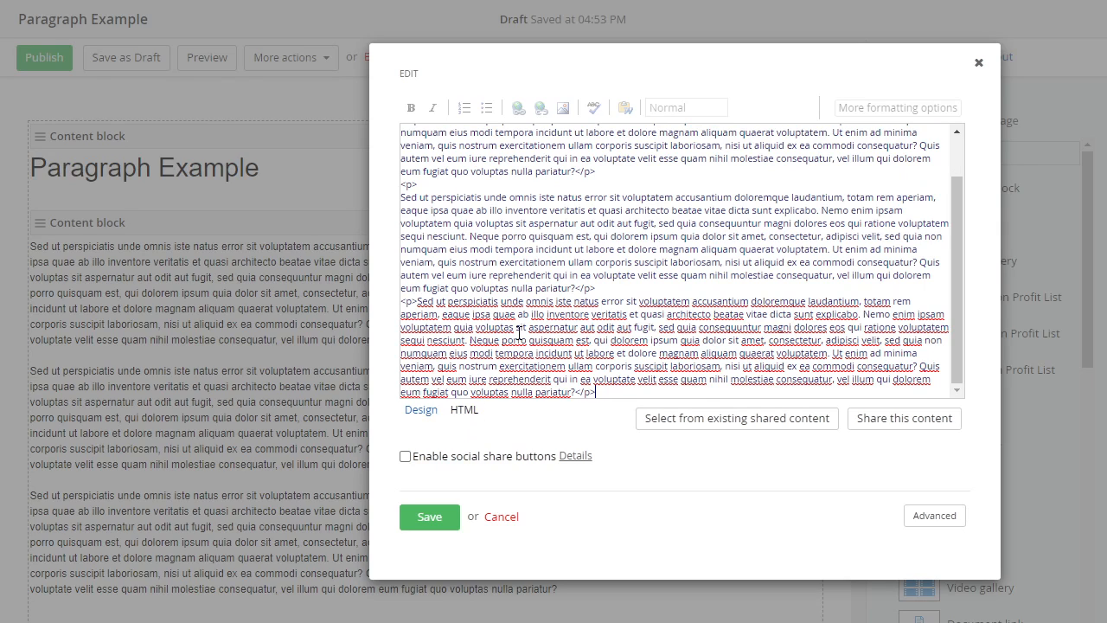
pyautogui.scroll(1, 475, 250)
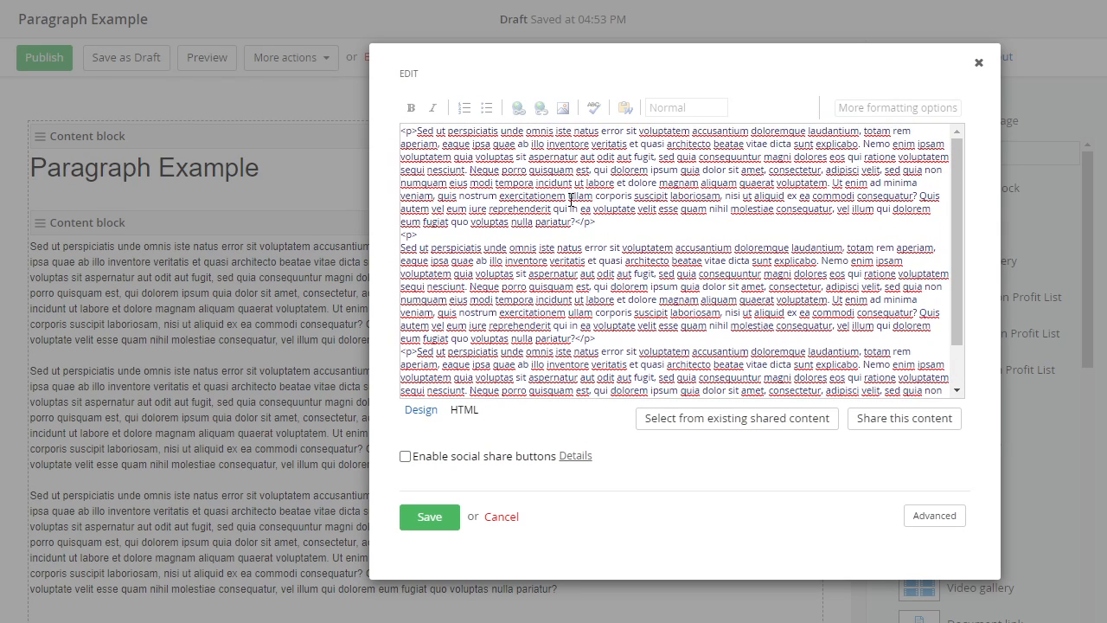
pyautogui.moveTo(405, 129); pyautogui.dragTo(612, 218)
pyautogui.scroll(-1, 499, 275)
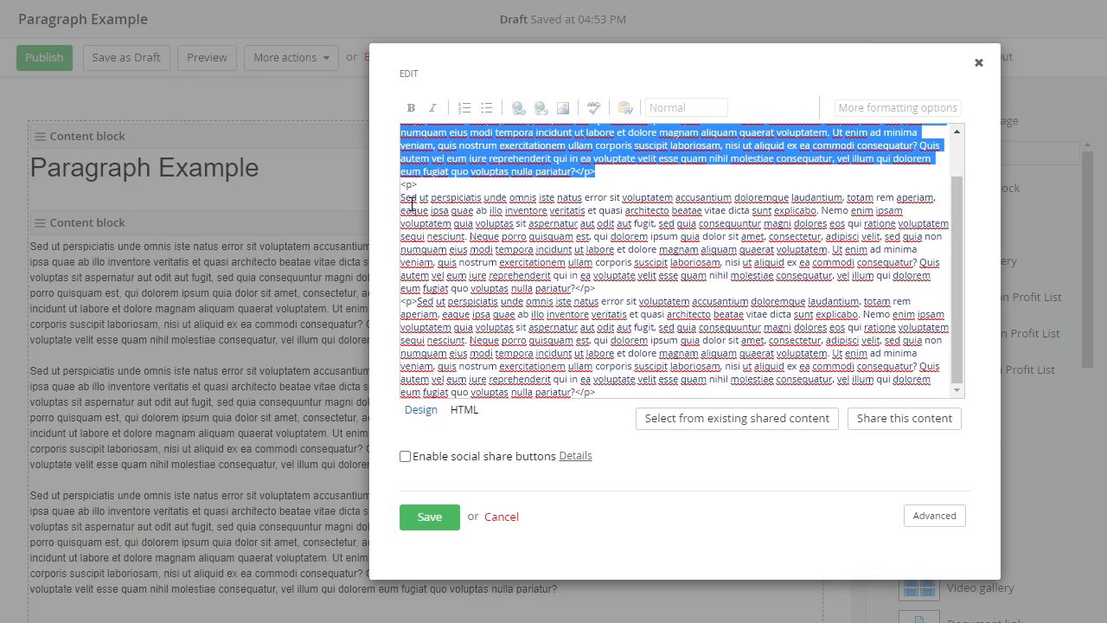
pyautogui.click(422, 411)
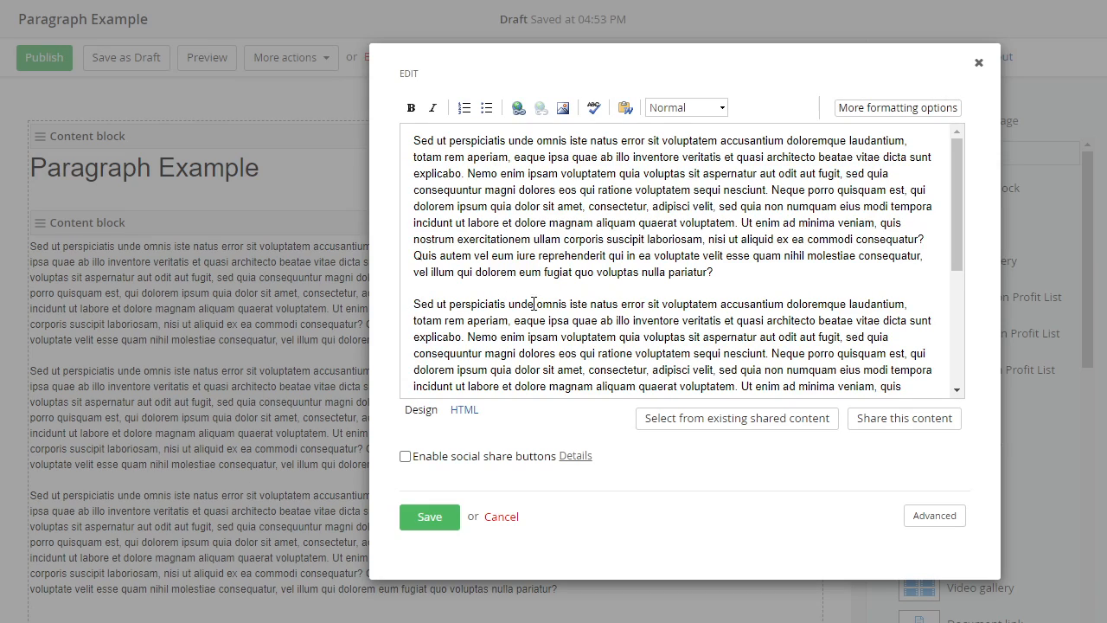
# Copy the first sentence of the opening paragraph and paste it on a new line below that paragraph
pyautogui.click(730, 271)
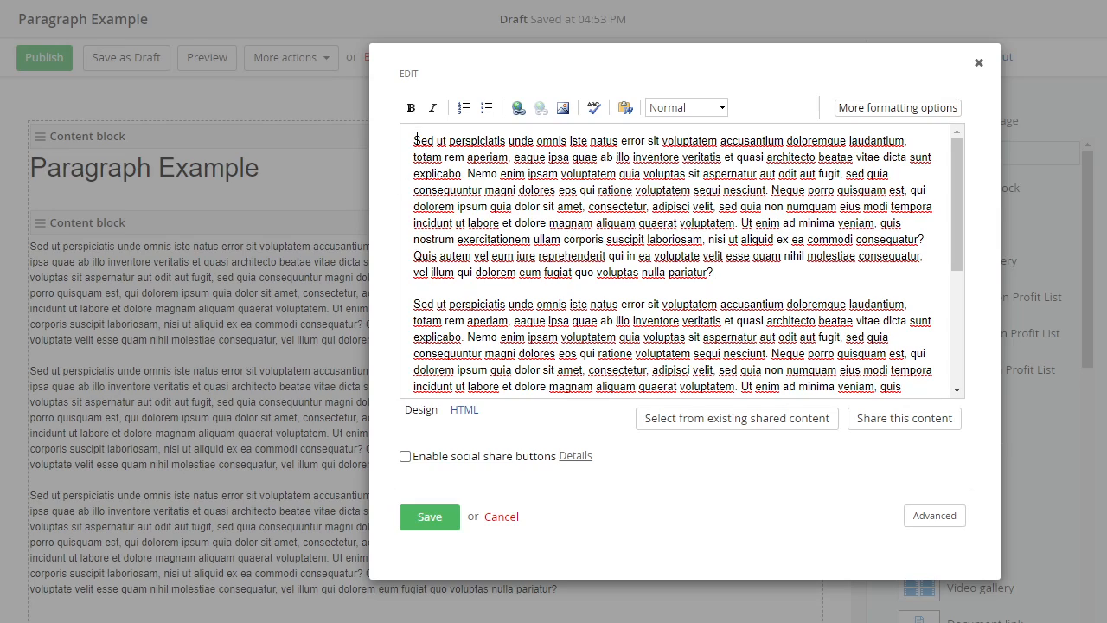
pyautogui.moveTo(416, 139); pyautogui.dragTo(463, 171)
pyautogui.hotkey('ctrl', 'c')
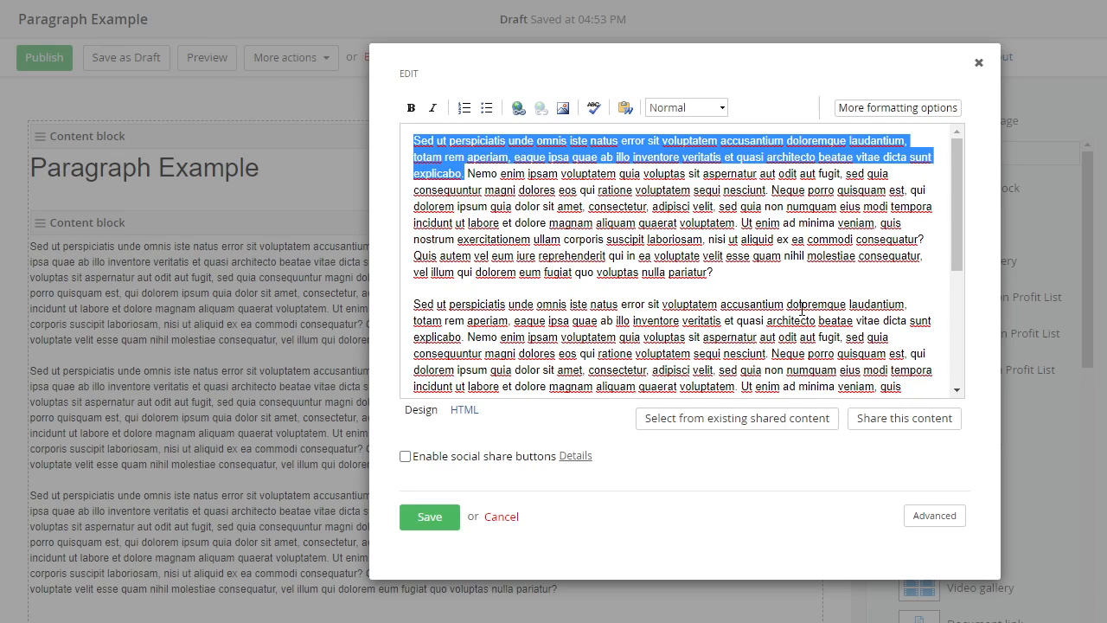
pyautogui.click(795, 271)
pyautogui.press('Return')
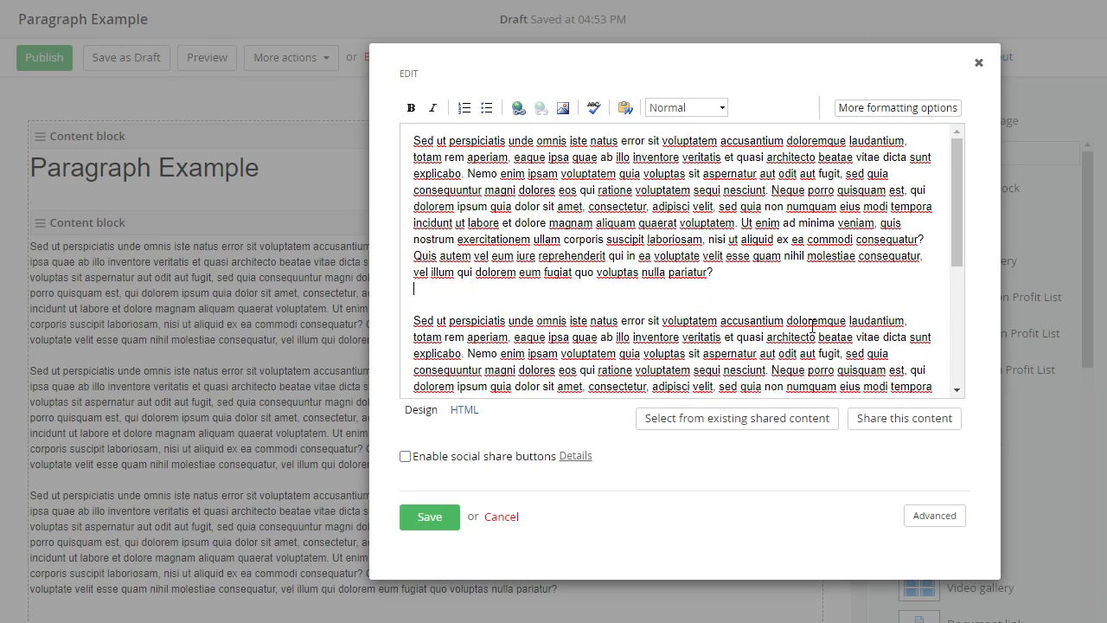
pyautogui.hotkey('ctrl', 'v')
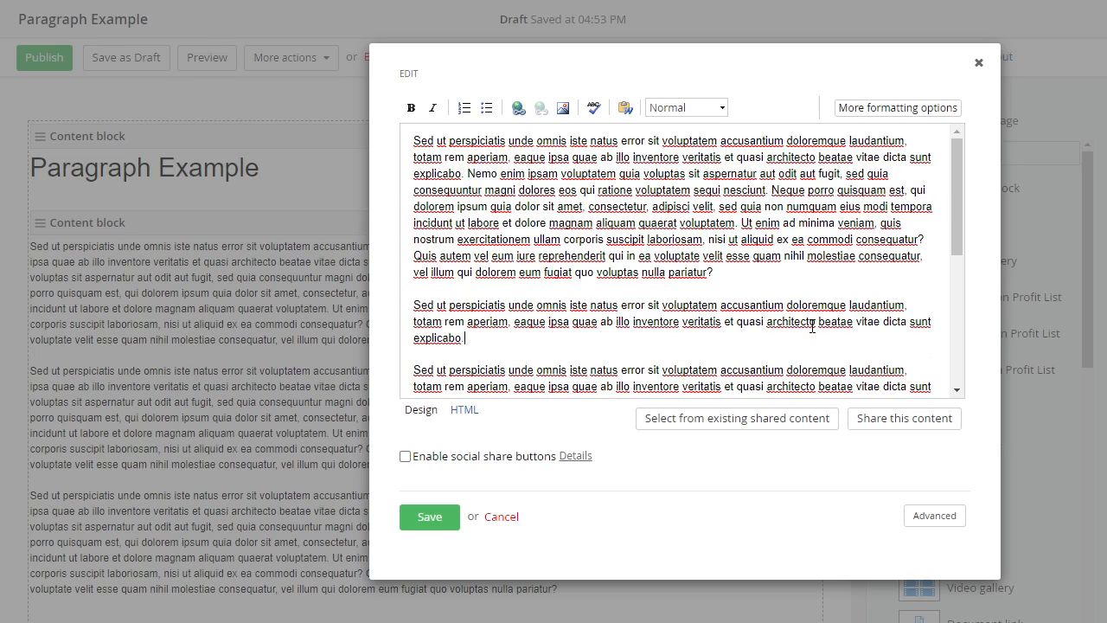
pyautogui.scroll(-2, 440, 314)
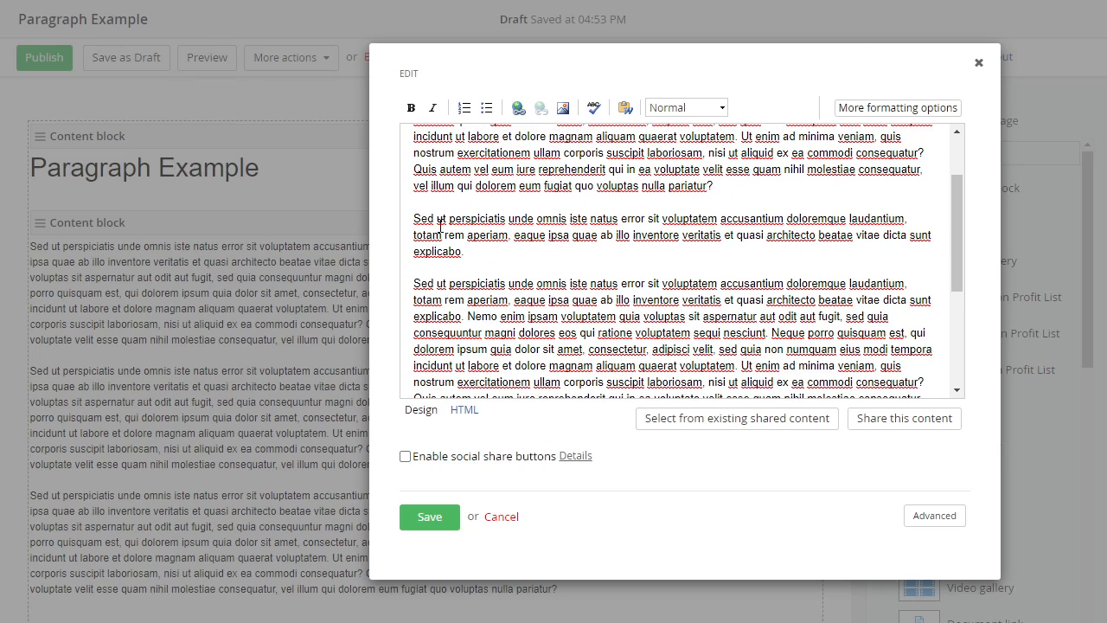
pyautogui.scroll(2, 467, 303)
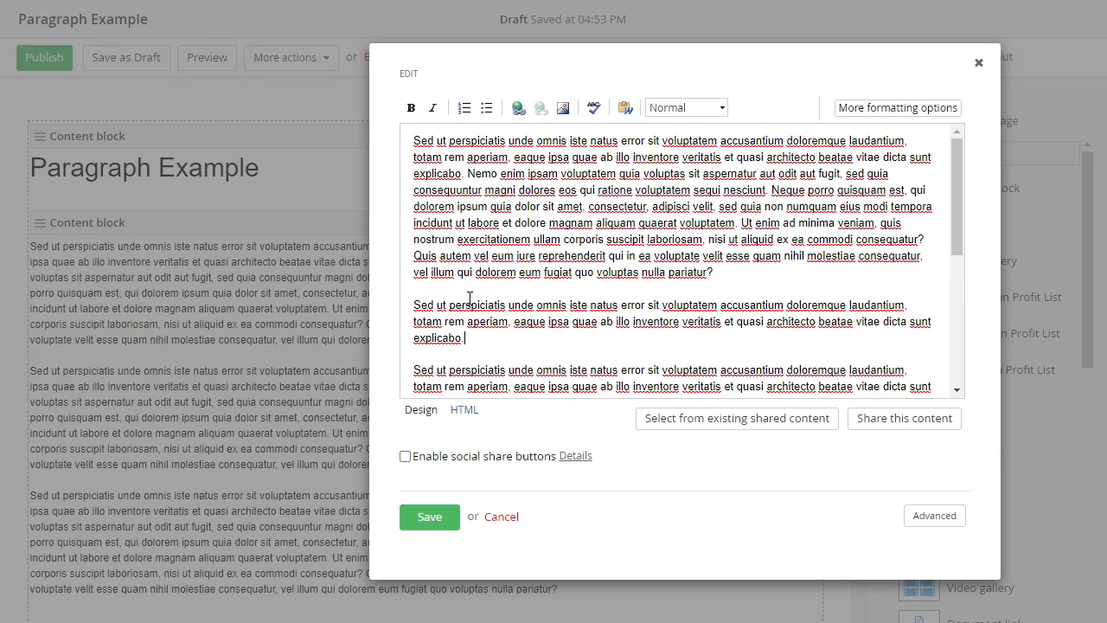
# Examine the line-break tags and the pasted sentence in the HTML source, ending back in the design view
pyautogui.click(465, 412)
pyautogui.scroll(3, 543, 310)
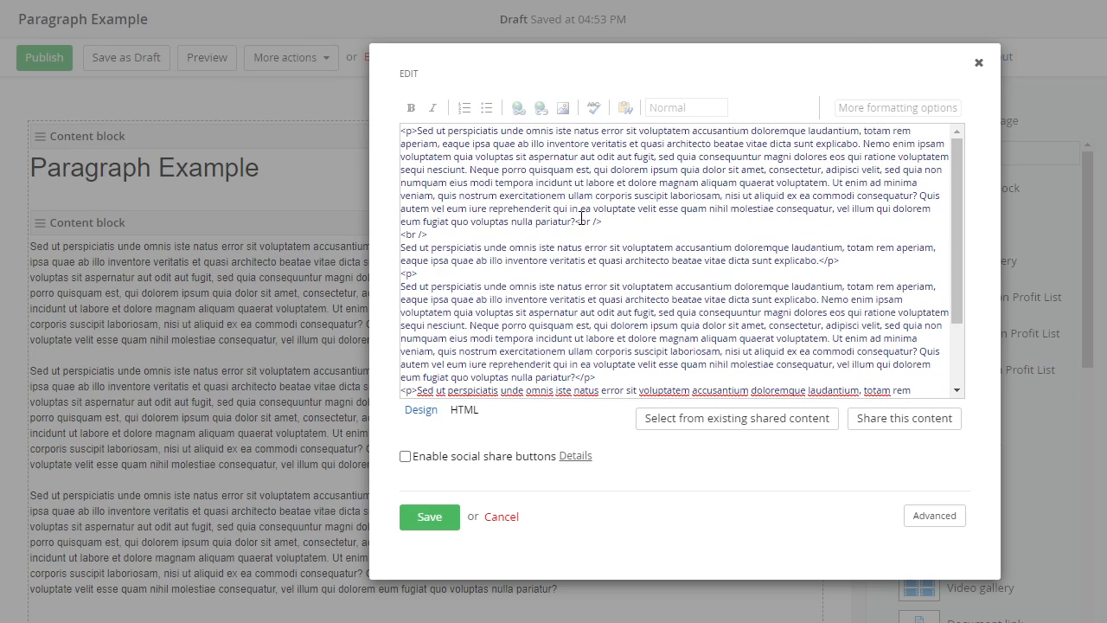
pyautogui.moveTo(581, 221); pyautogui.dragTo(393, 257)
pyautogui.click(827, 260)
pyautogui.click(847, 259)
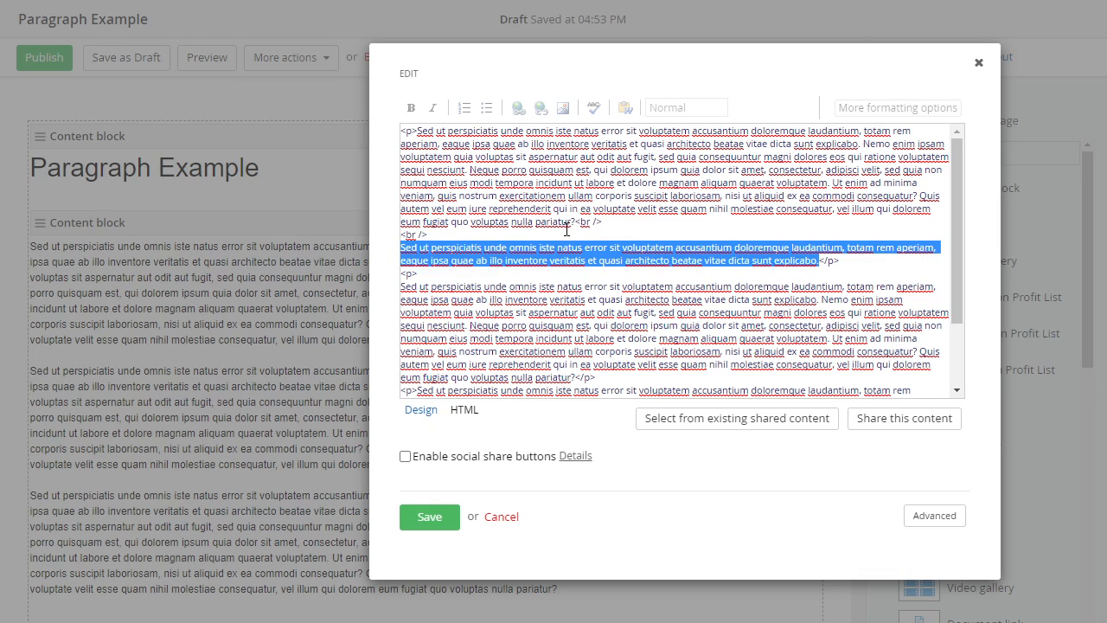
pyautogui.click(421, 412)
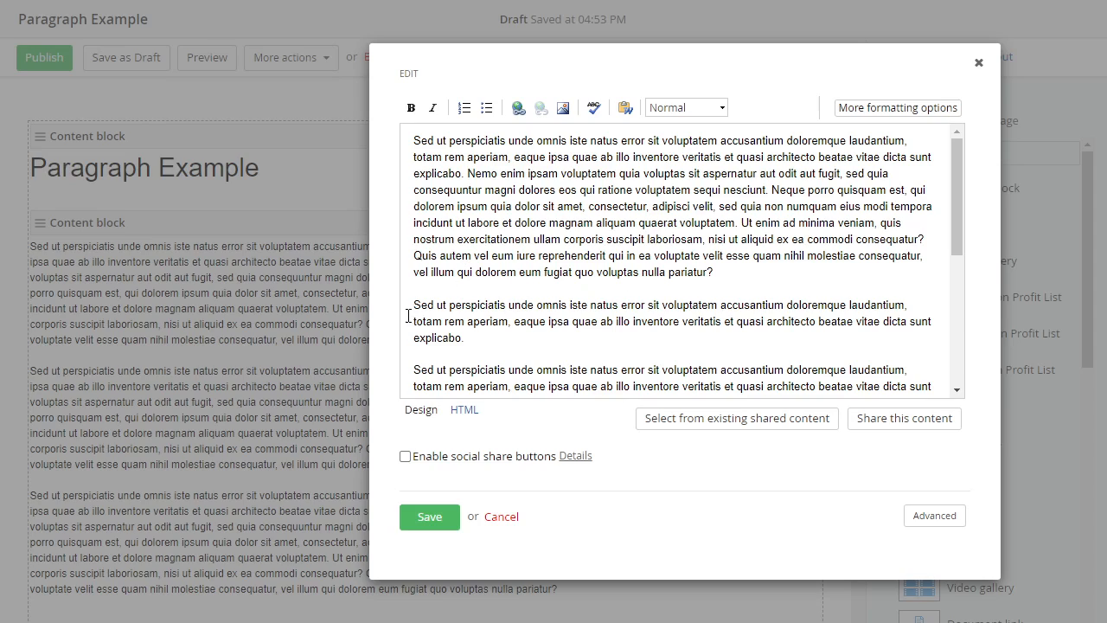
# Apply the Normal paragraph style to the pasted sentence between the first two full paragraphs
pyautogui.moveTo(413, 304); pyautogui.dragTo(489, 335)
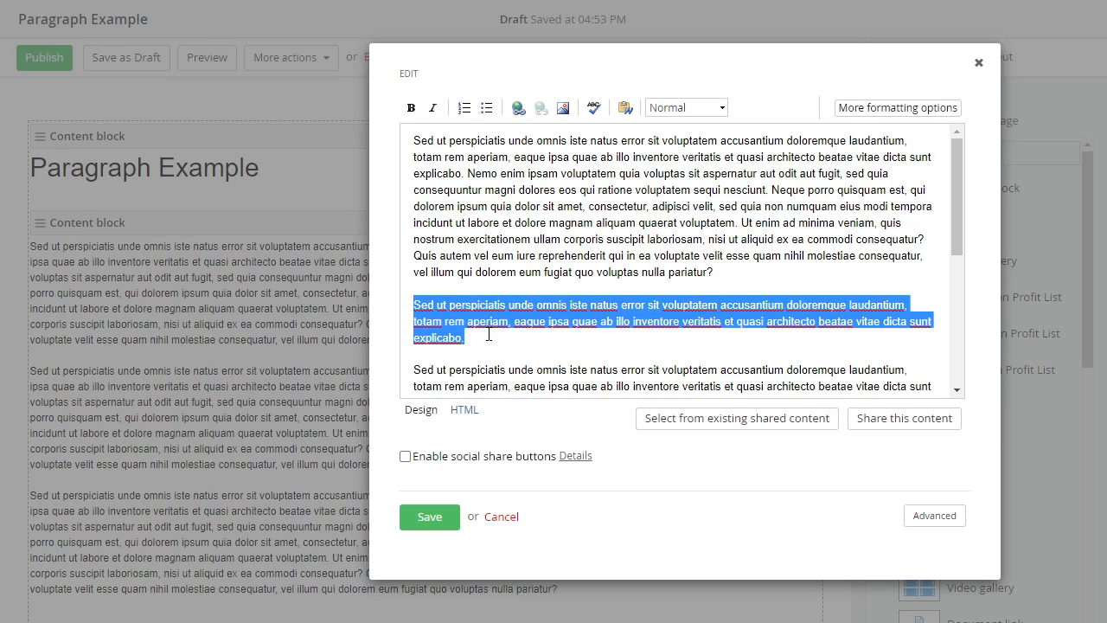
pyautogui.click(697, 109)
pyautogui.click(698, 129)
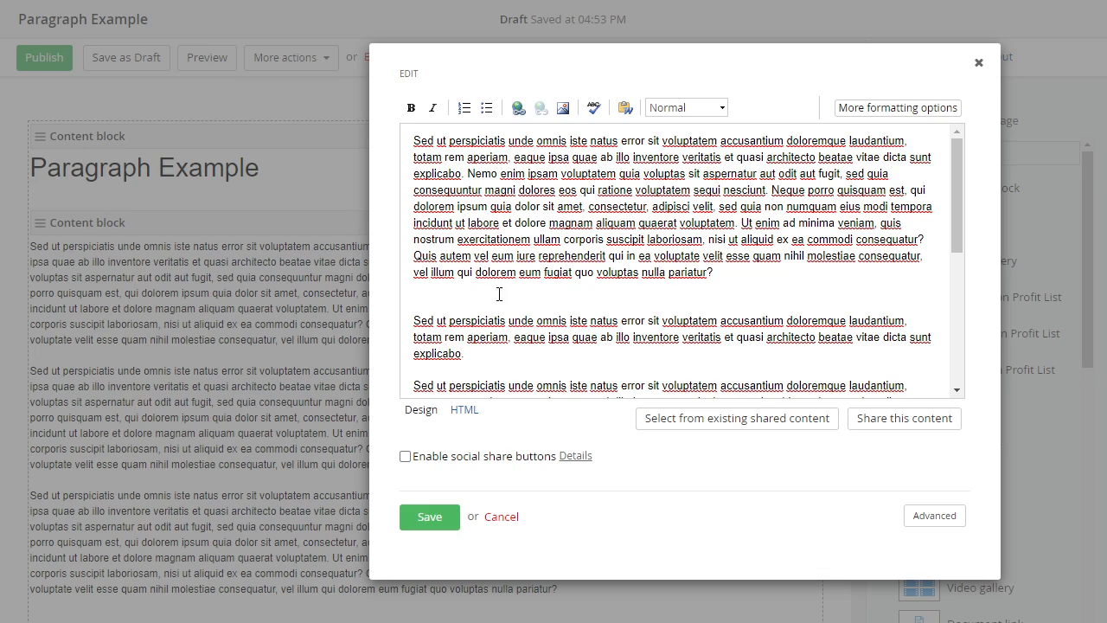
# Merge the pasted sentence into the end of the first paragraph and separate it again with two line breaks
pyautogui.click(415, 320)
pyautogui.press('BackSpace')
pyautogui.press('BackSpace')
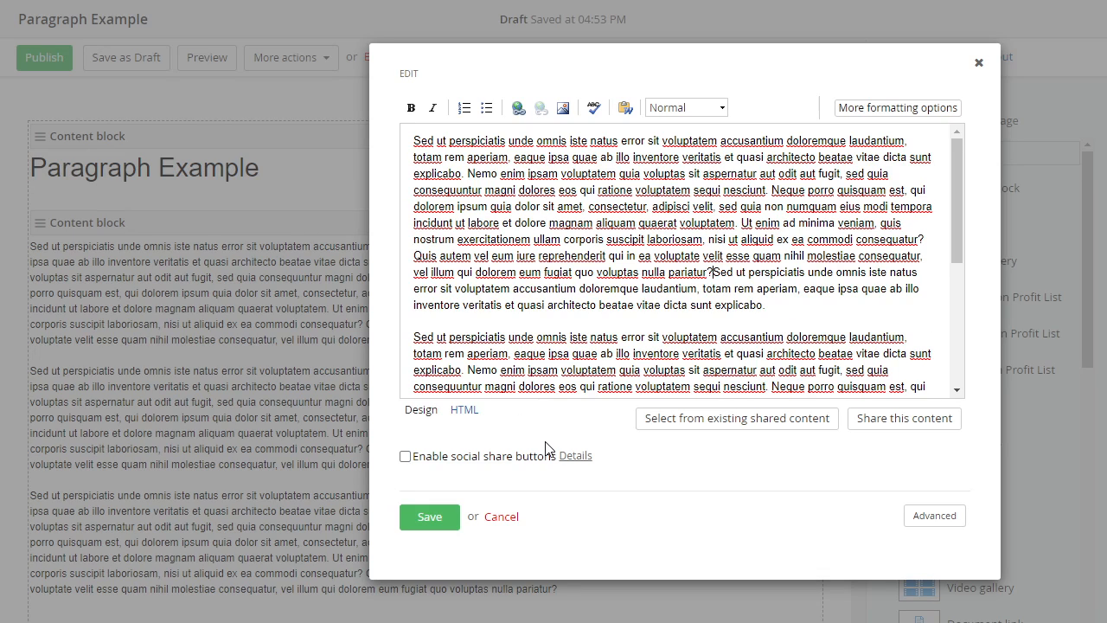
pyautogui.press('Return')
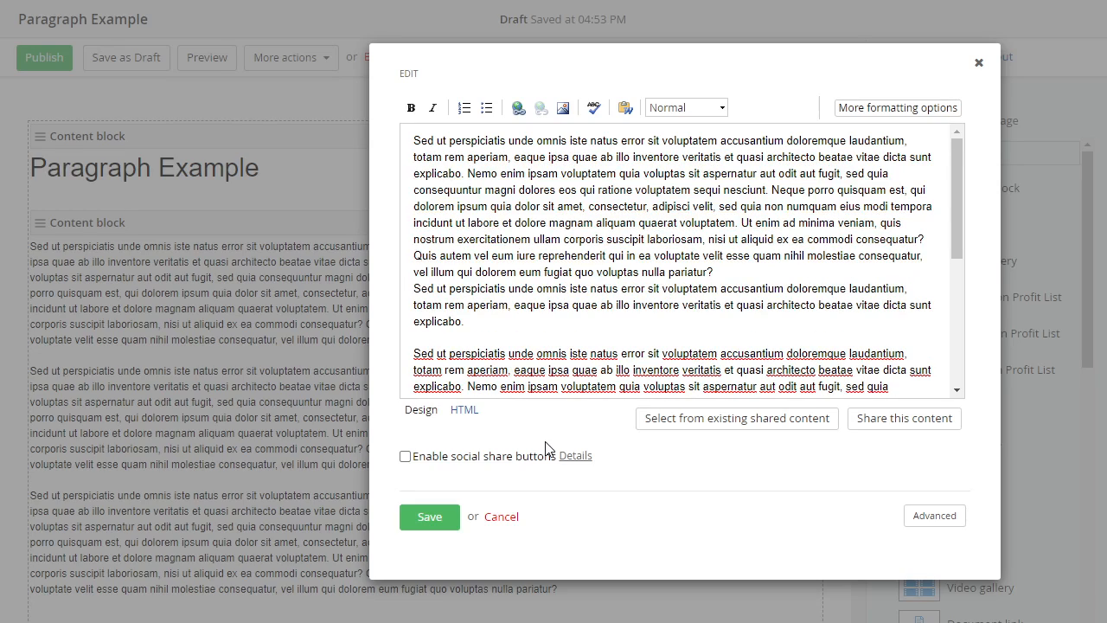
pyautogui.press('Return')
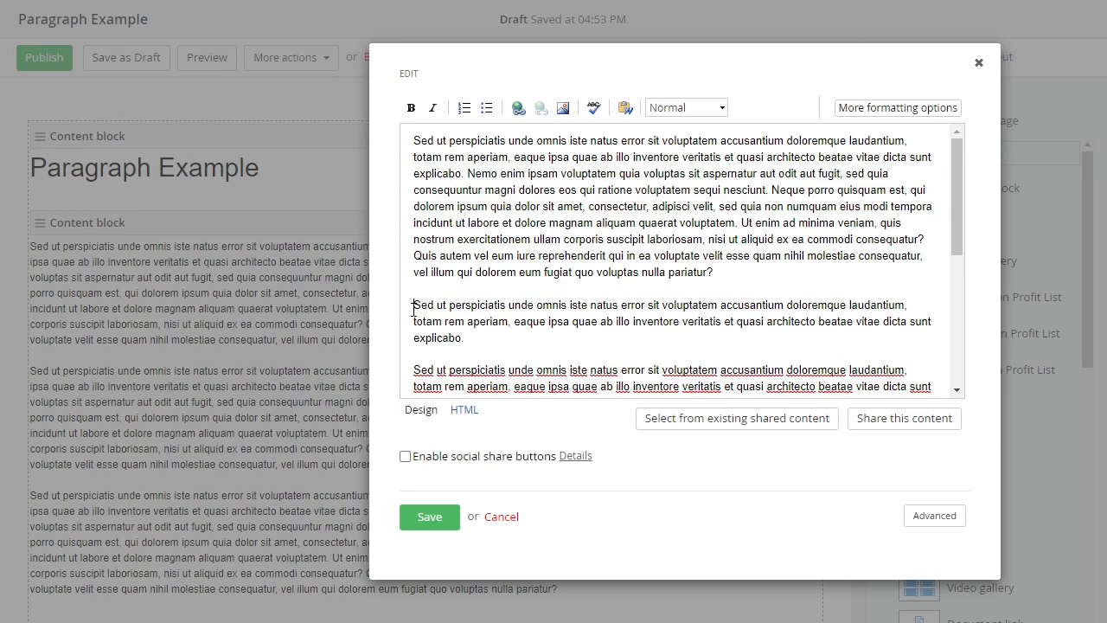
# Reapply the Normal style to the pasted sentence to make it a separate paragraph
pyautogui.moveTo(414, 304); pyautogui.dragTo(464, 336)
pyautogui.click(707, 107)
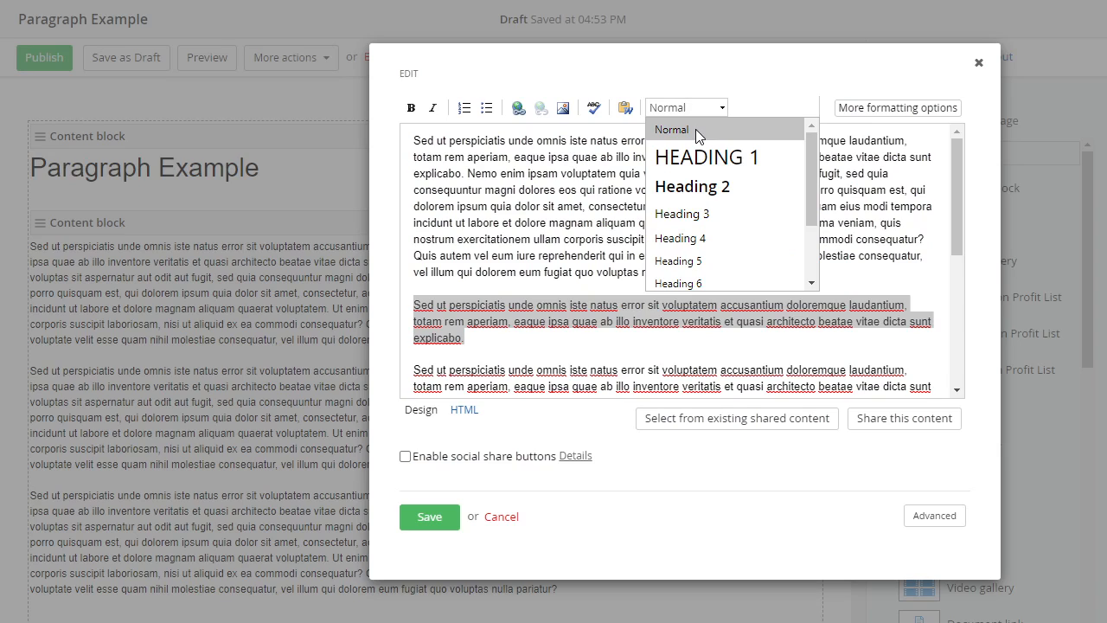
pyautogui.click(697, 134)
pyautogui.press('Return')
pyautogui.write('Sed ut perspiciatis unde omnis iste natus error sit voluptatem accusantium doloremque laudantium, totam rem aperiam, eaque ipsa quae ab illo inventore veritatis et quasi architecto beatae vitae dicta sunt explicabo. Nemo enim ipsam voluptatem quia voluptas sit aspernatur aut odit aut fugit, sed quia consequuntur magni dolores eos qui ratione voluptatem sequi nesciunt. Neque porro quisquam est, qui dolorem ipsum quia dolor sit amet, consectetur, adipisci velit, sed quia non numquam eius modi tempora incidunt ut labore et dolore magnam aliquam quaerat voluptatem. Ut enim ad minima veniam, quis nostrum exercitationem ullam corporis suscipit laboriosam, nisi ut aliquid ex ea commodi consequatur? Quis autem vel eum iure reprehenderit qui in ea voluptate velit esse quam nihil molestiae consequatur, vel illum qui dolorem eum fugiat quo voluptas nulla pariatur?')
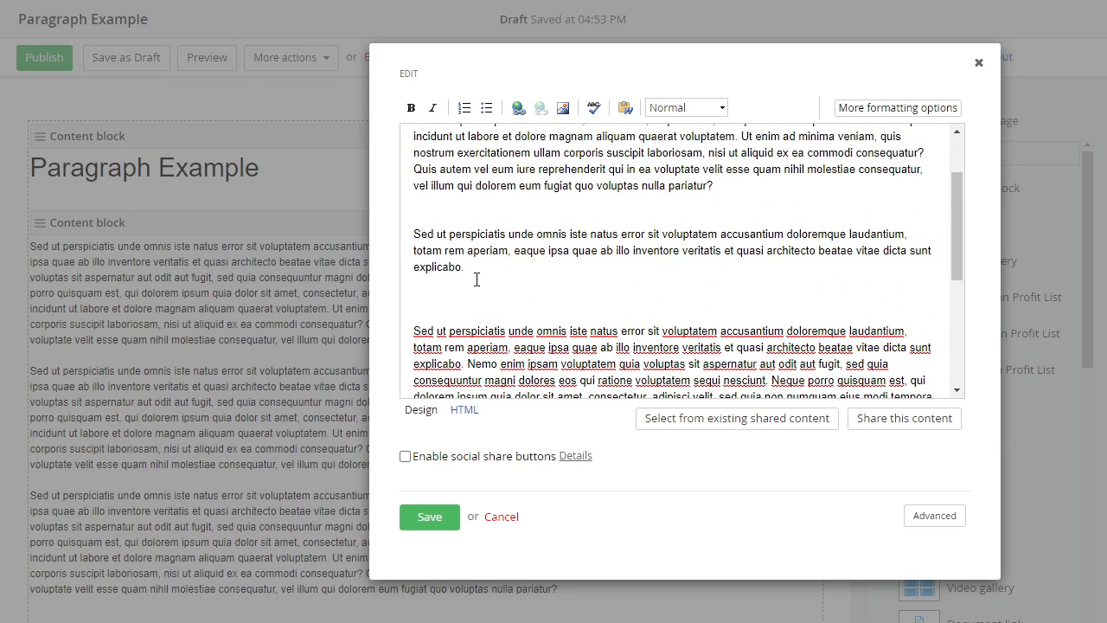
# Delete the surplus blank lines before and after the pasted sentence so it is spaced like the other paragraphs
pyautogui.click(461, 294)
pyautogui.press('BackSpace')
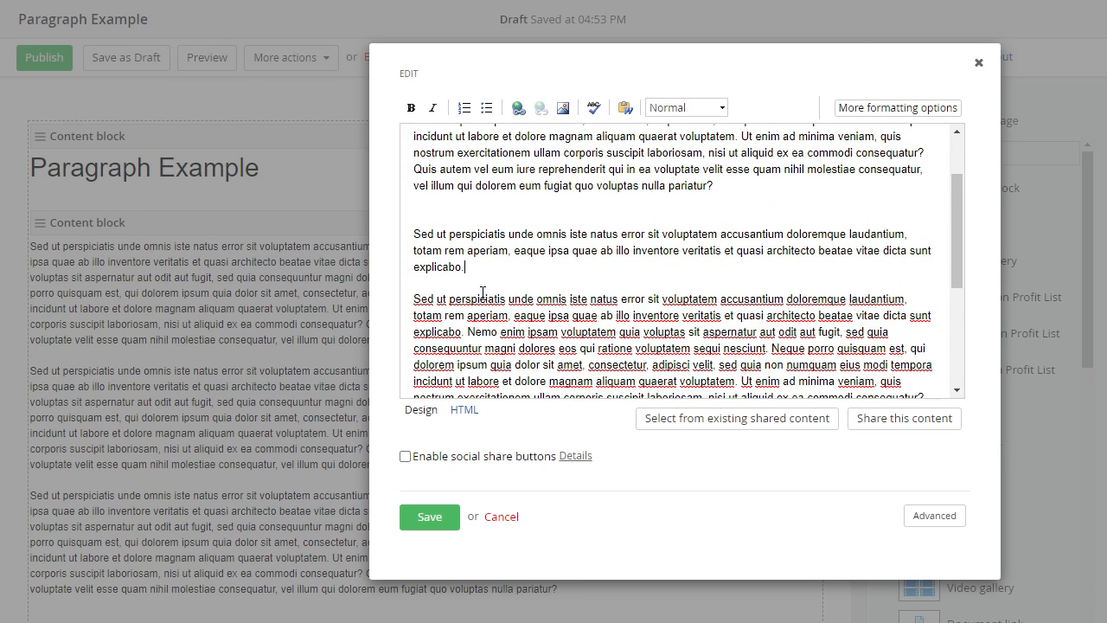
pyautogui.press('BackSpace')
pyautogui.scroll(2, 708, 225)
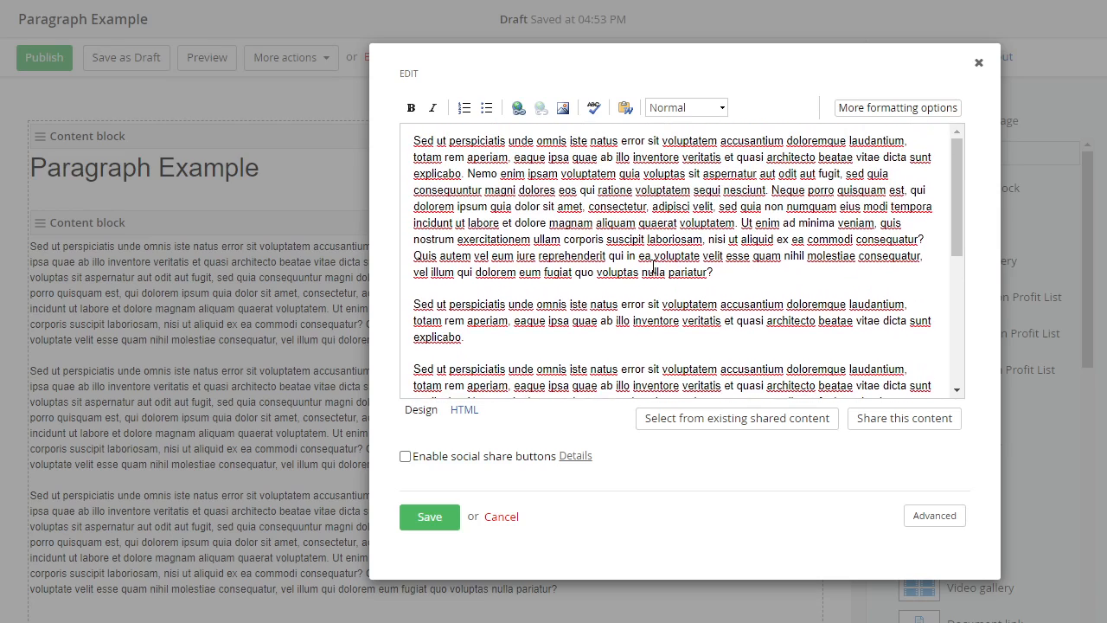
pyautogui.scroll(-3, 554, 303)
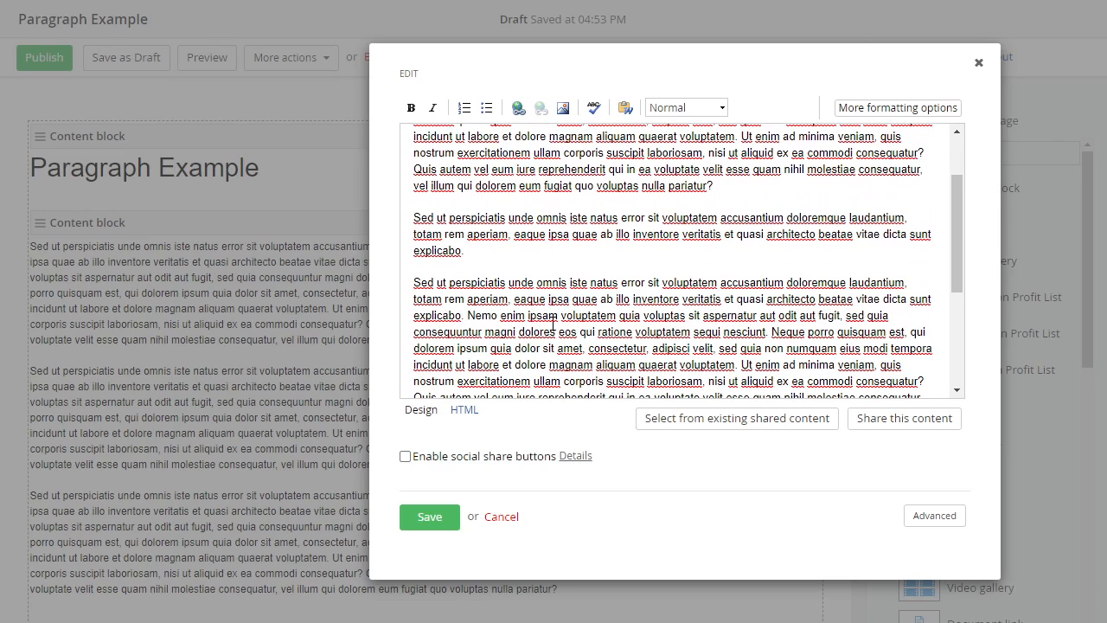
# Check in the HTML source how the first paragraph and the pasted sentence are tagged, ending back in the design view
pyautogui.click(463, 411)
pyautogui.scroll(2, 626, 261)
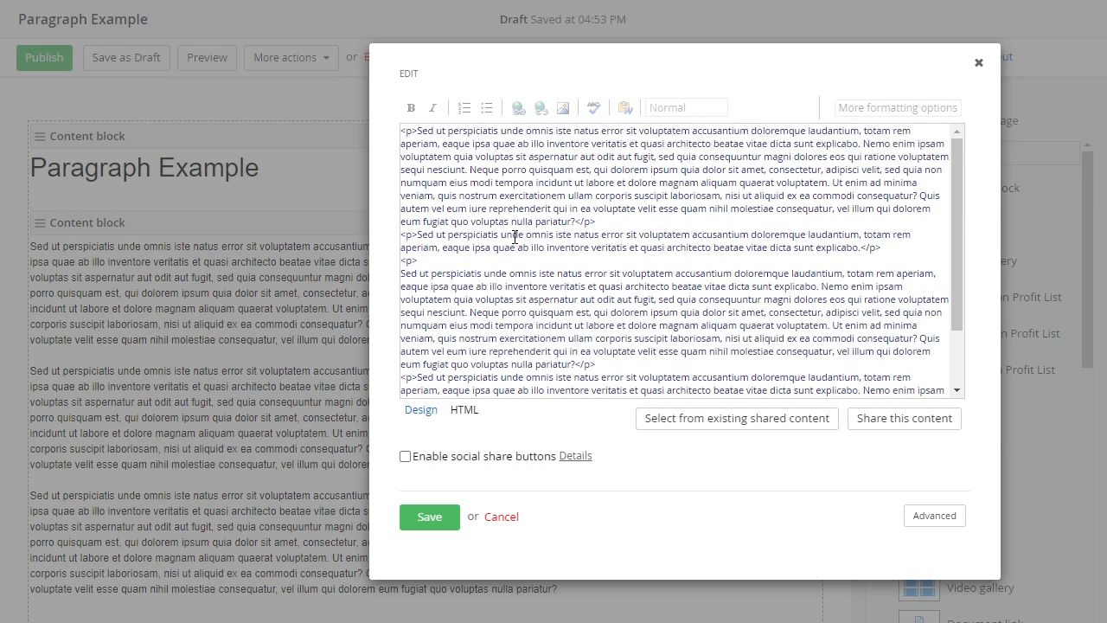
pyautogui.moveTo(402, 235); pyautogui.dragTo(422, 262)
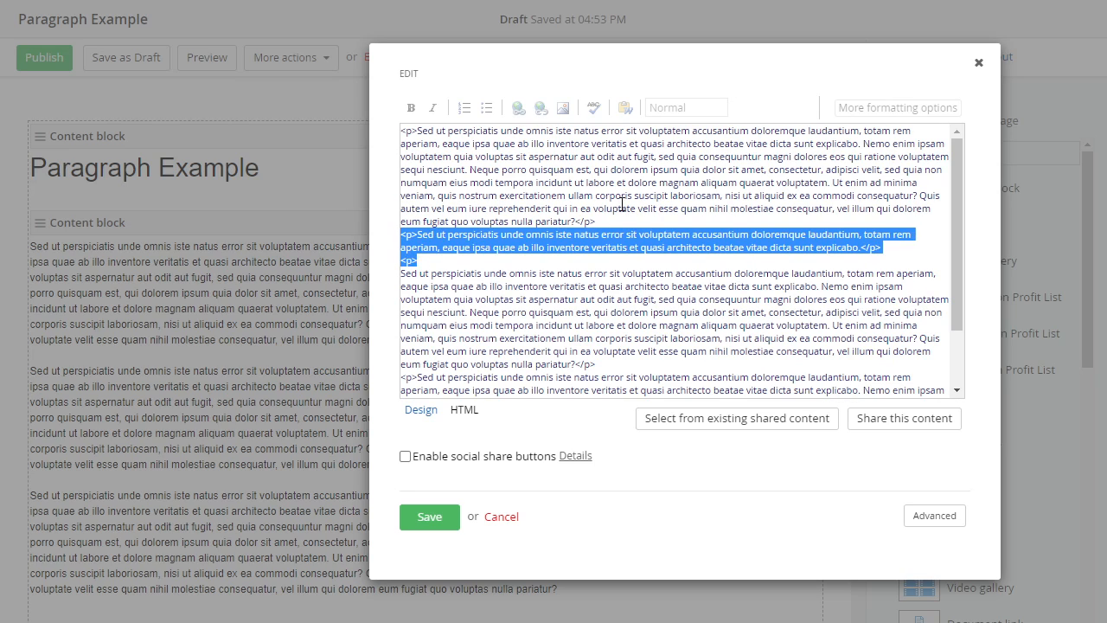
pyautogui.moveTo(606, 222); pyautogui.dragTo(402, 134)
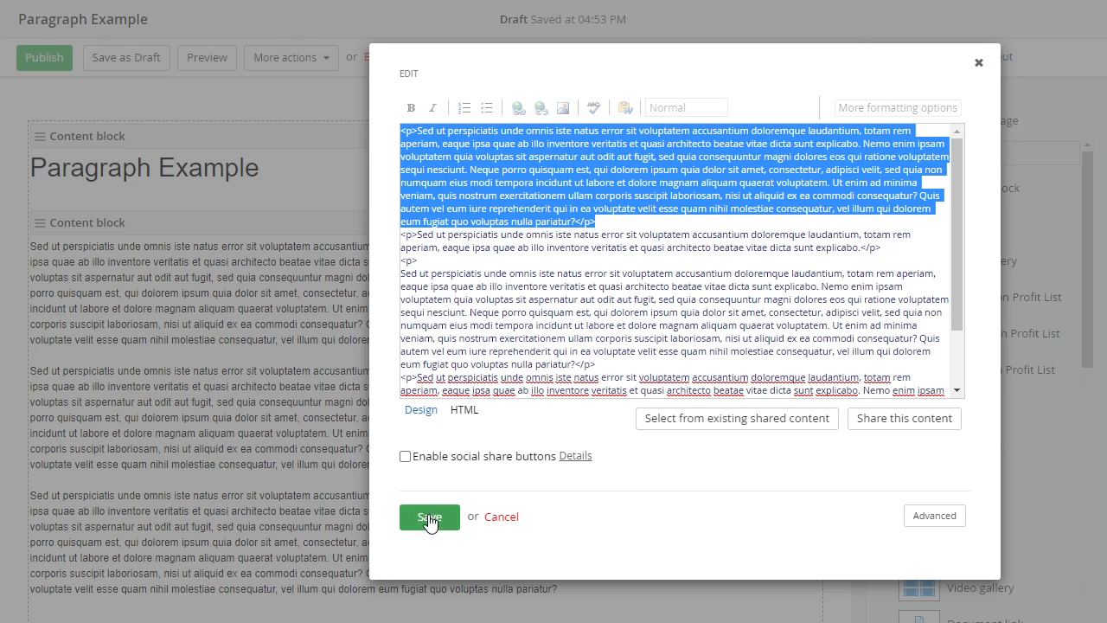
pyautogui.scroll(-2, 512, 295)
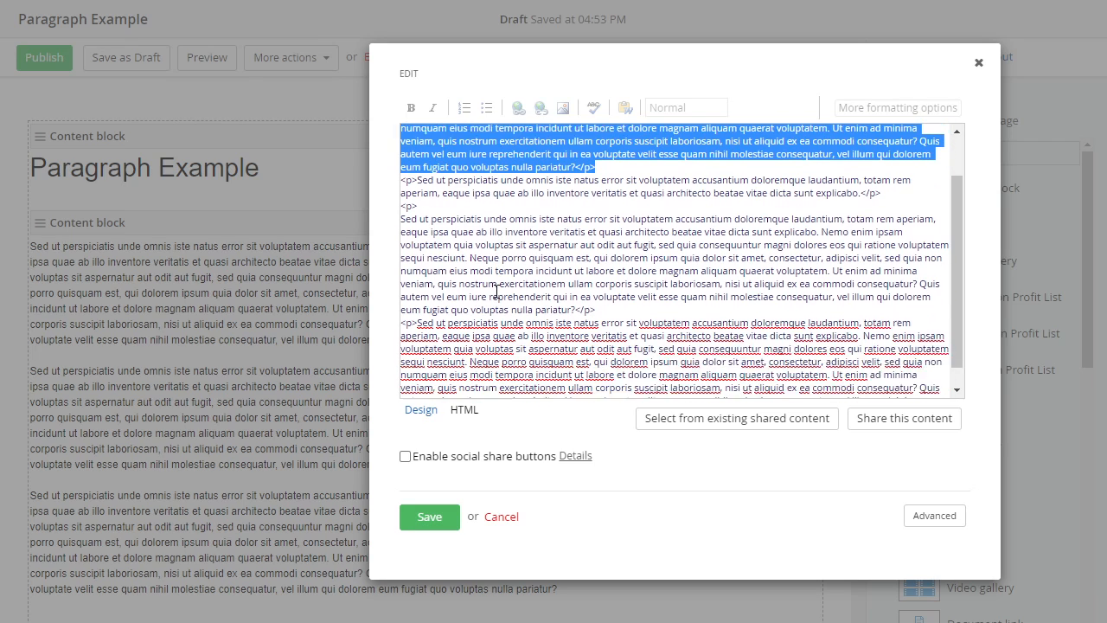
pyautogui.click(420, 419)
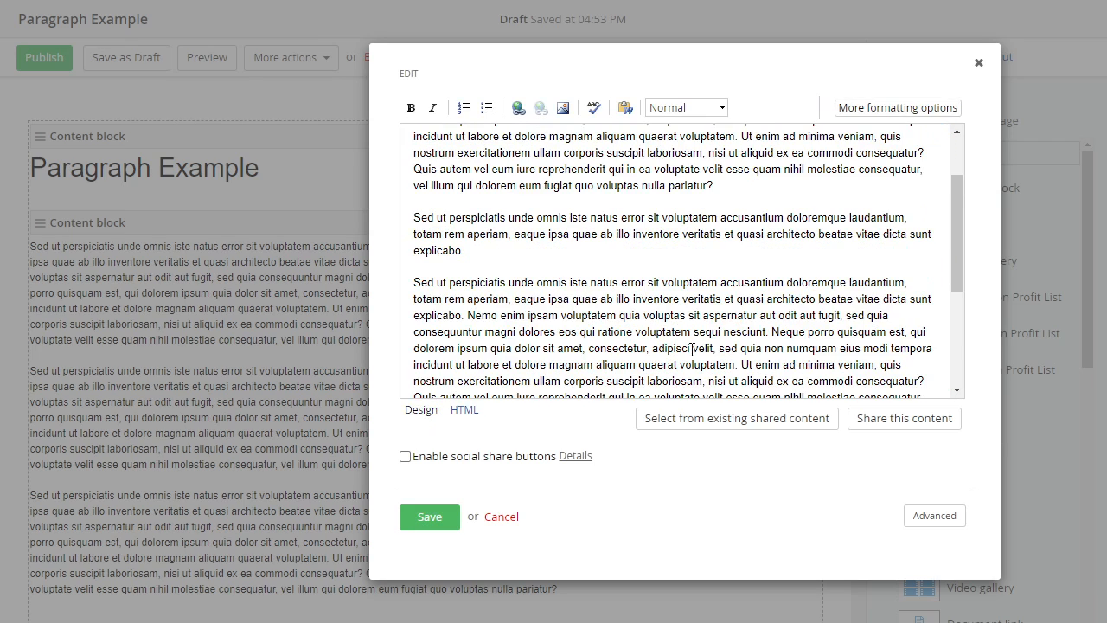
pyautogui.scroll(5, 529, 328)
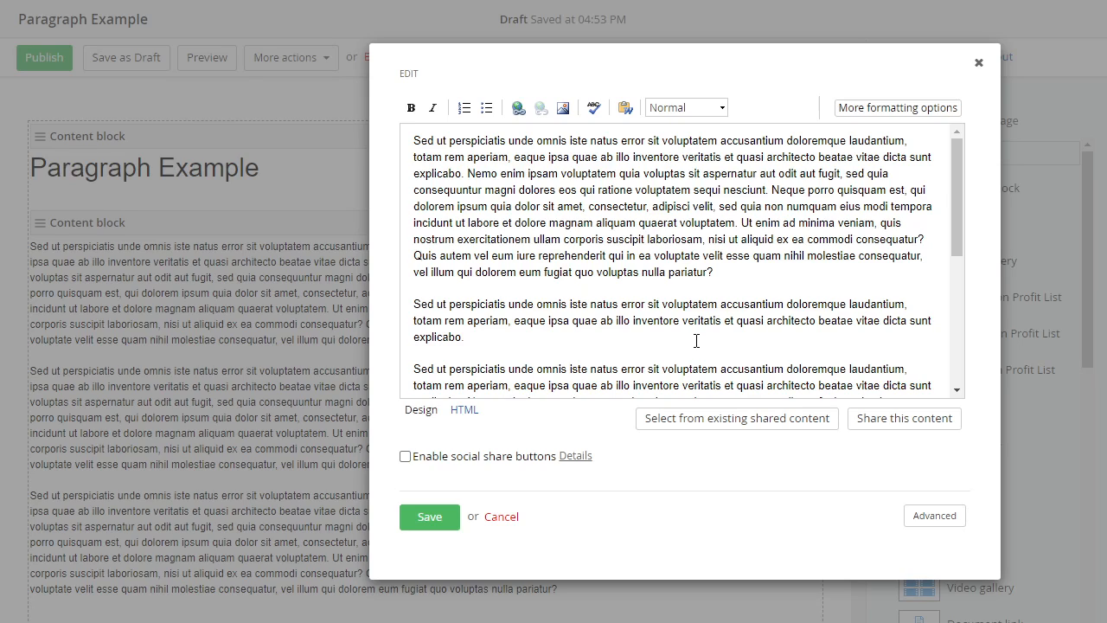
pyautogui.scroll(-3, 696, 341)
pyautogui.scroll(3, 469, 316)
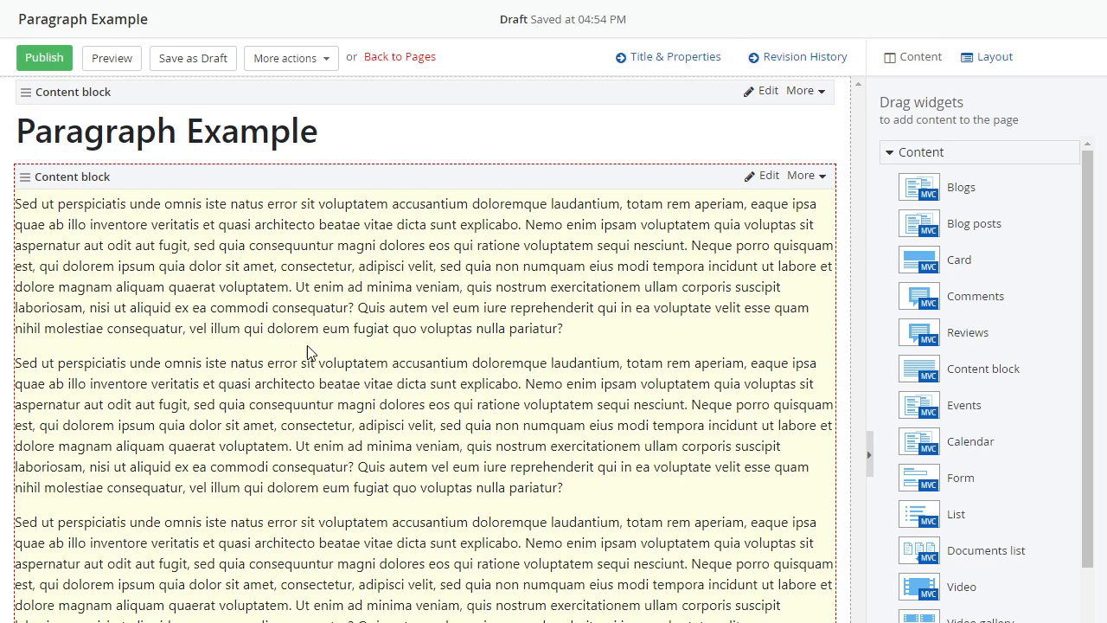
# Open the content block below the page heading for editing and add a final paragraph reading "paragraph text"
pyautogui.click(759, 183)
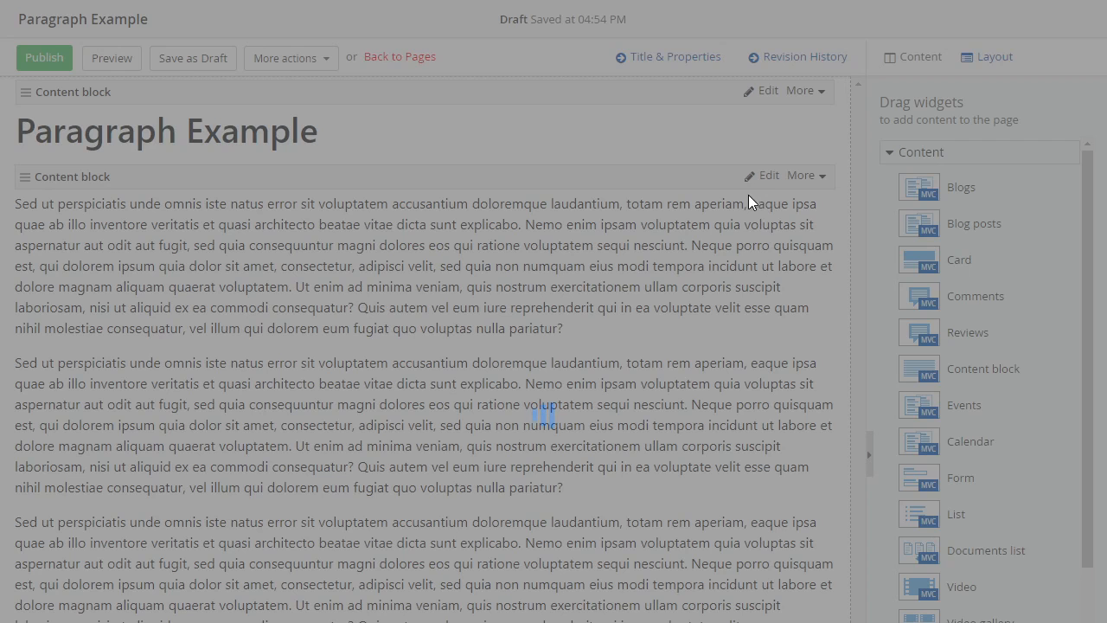
pyautogui.scroll(-1, 473, 330)
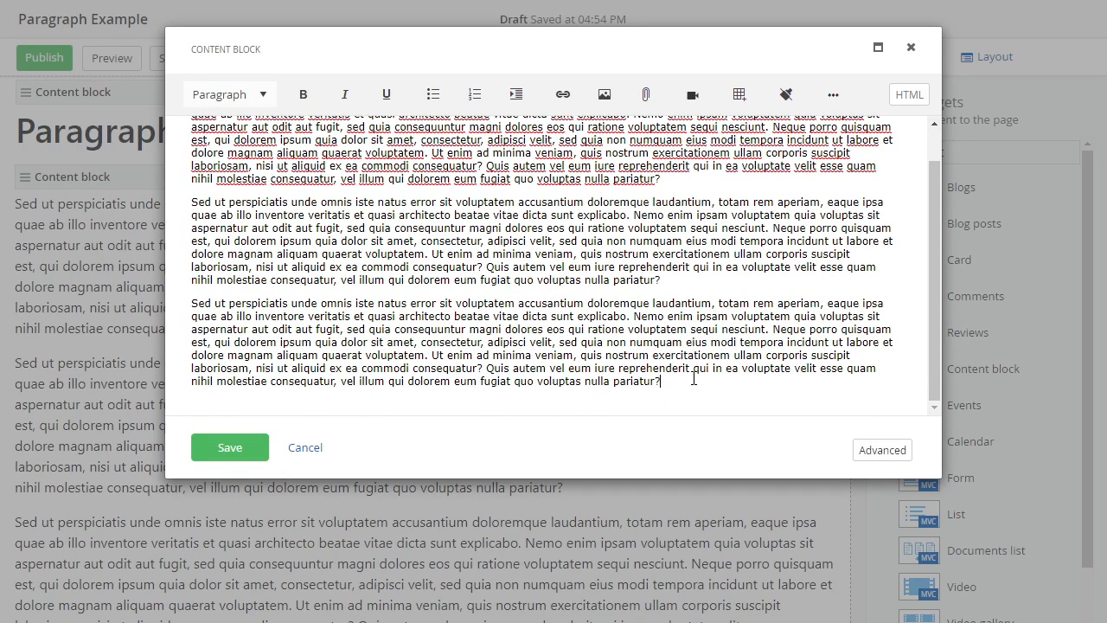
pyautogui.press('Return')
pyautogui.write('paragraph text')
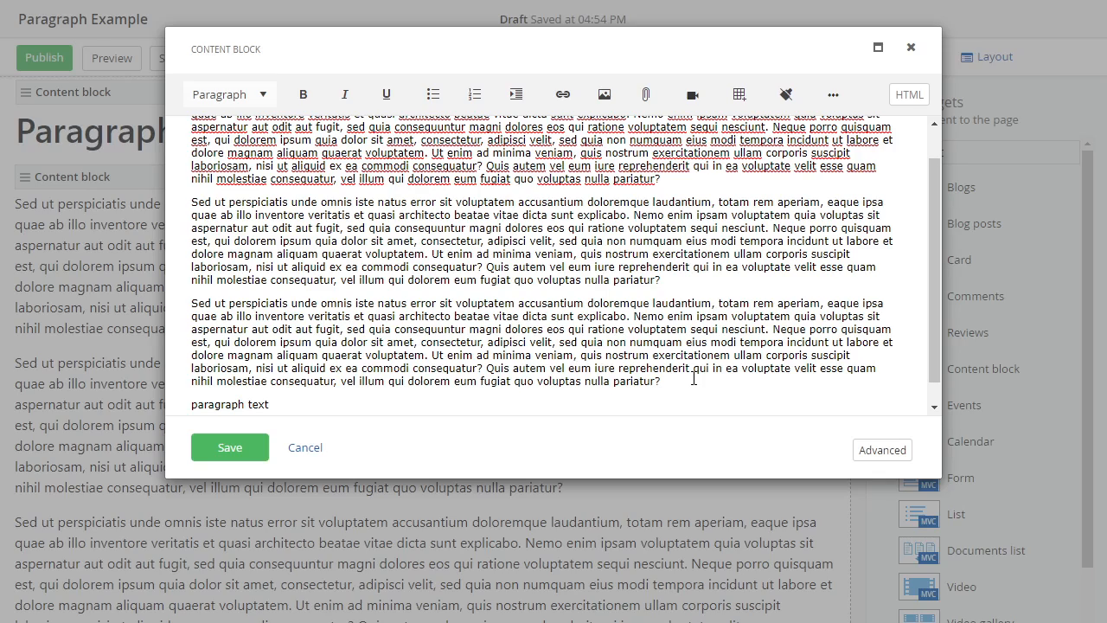
pyautogui.scroll(-1, 693, 340)
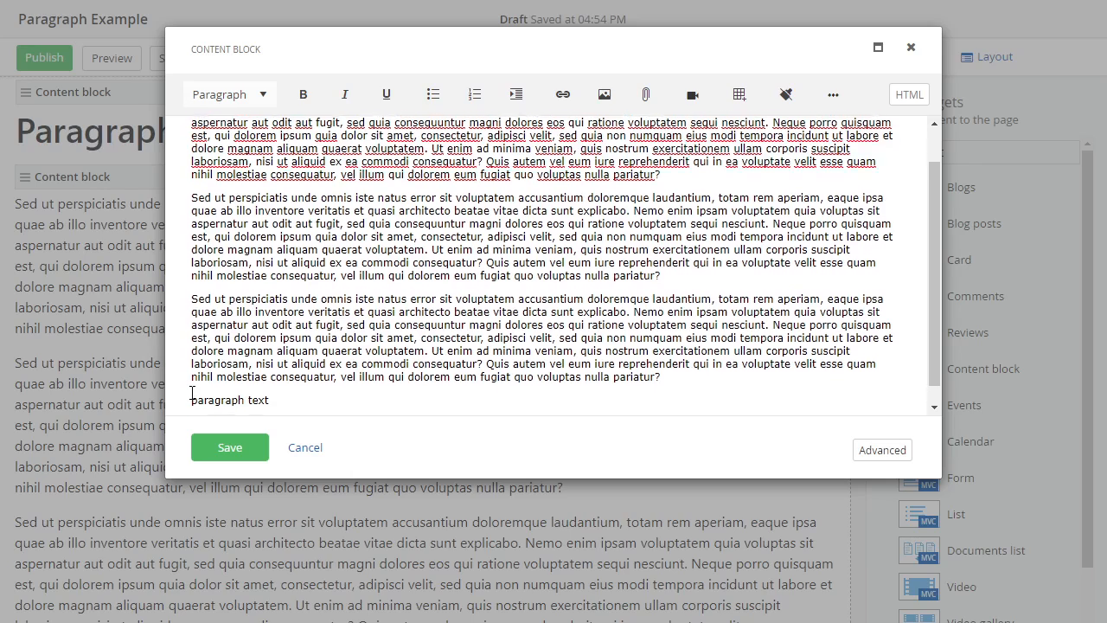
# Check in the HTML source how the "paragraph text" line is tagged, then return to the end of the design view
pyautogui.click(903, 96)
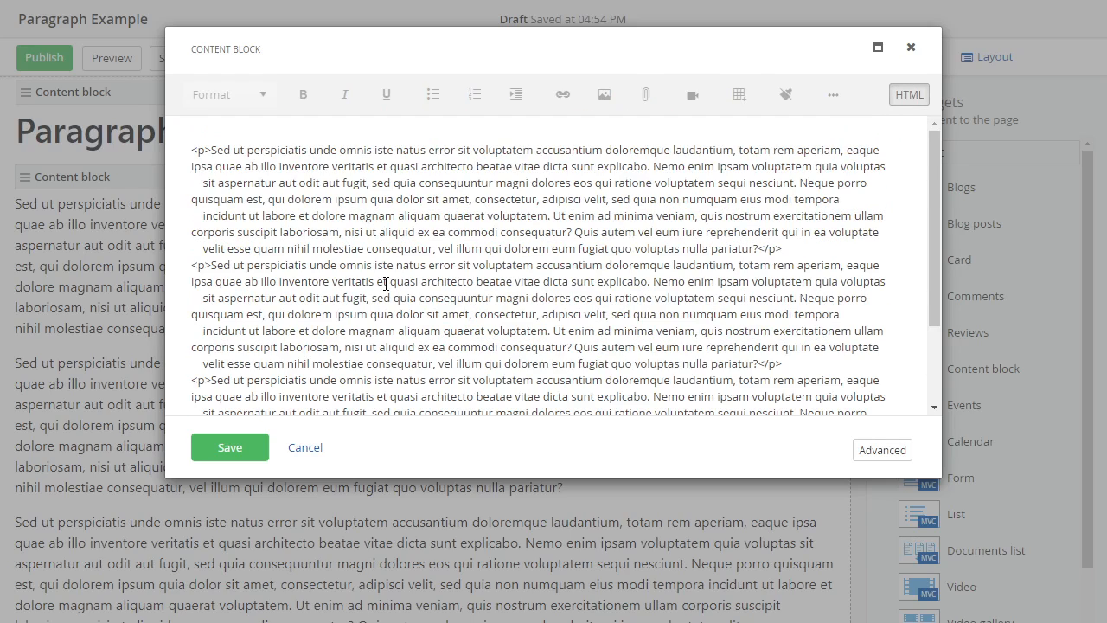
pyautogui.scroll(-5, 383, 280)
pyautogui.moveTo(184, 381); pyautogui.dragTo(325, 376)
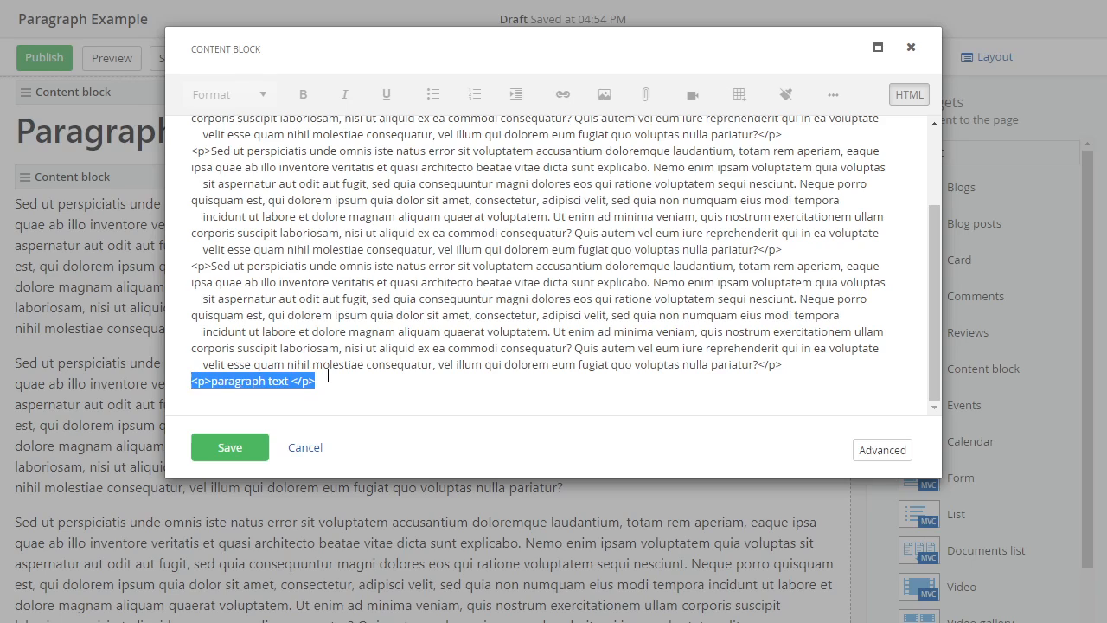
pyautogui.click(335, 387)
pyautogui.click(910, 94)
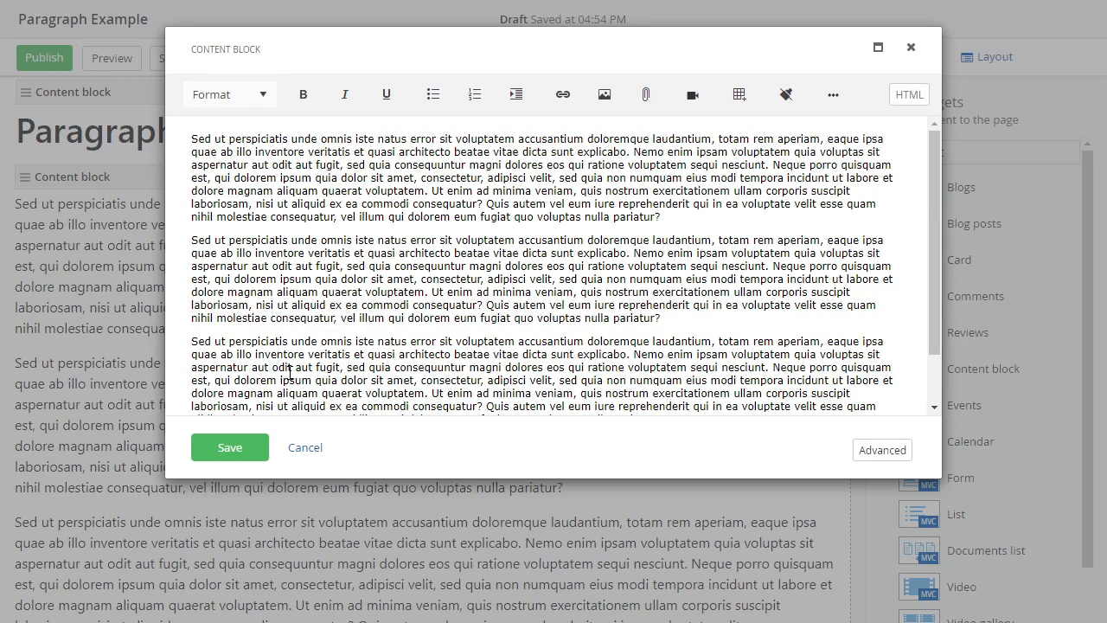
pyautogui.scroll(-1, 371, 398)
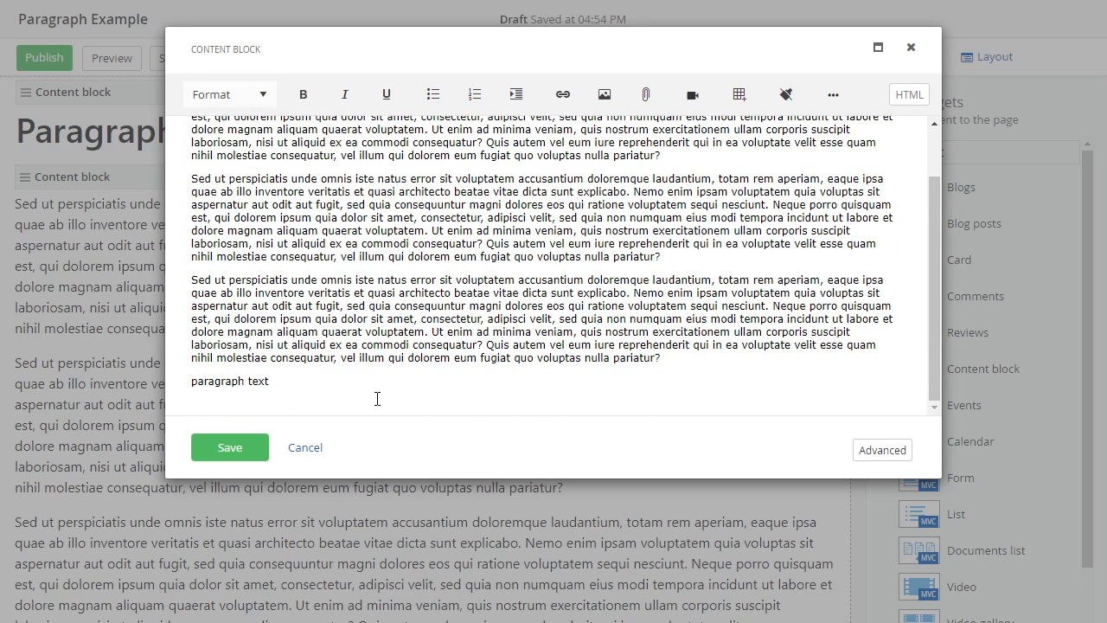
# Look over the available text formats and add a new paragraph reading "another paragraph" below "paragraph text"
pyautogui.click(264, 98)
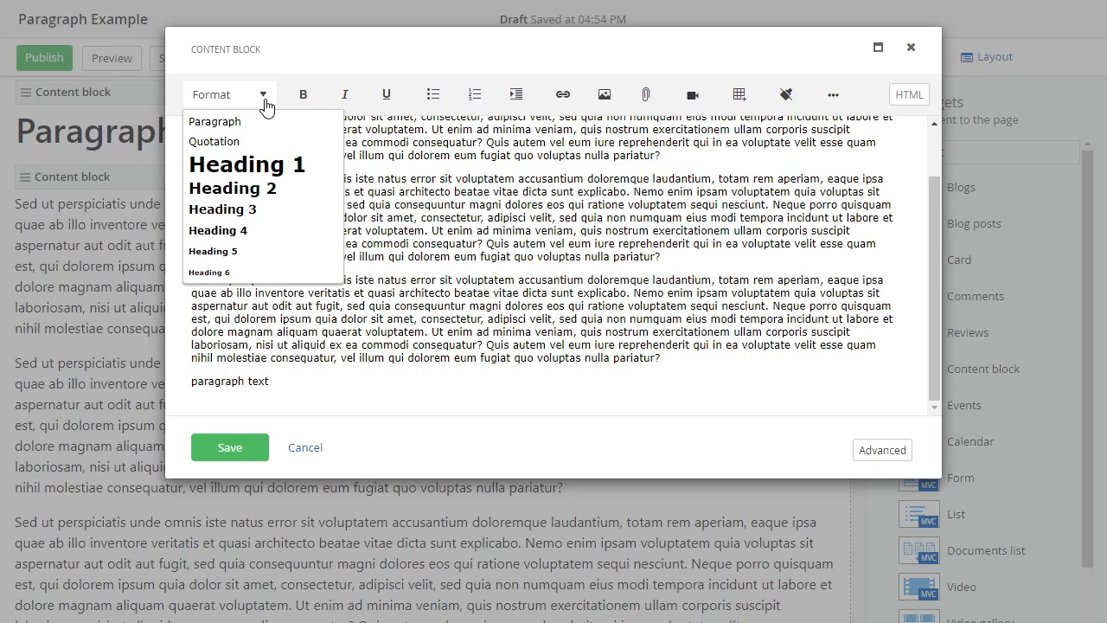
pyautogui.click(264, 100)
pyautogui.click(318, 385)
pyautogui.press('Return')
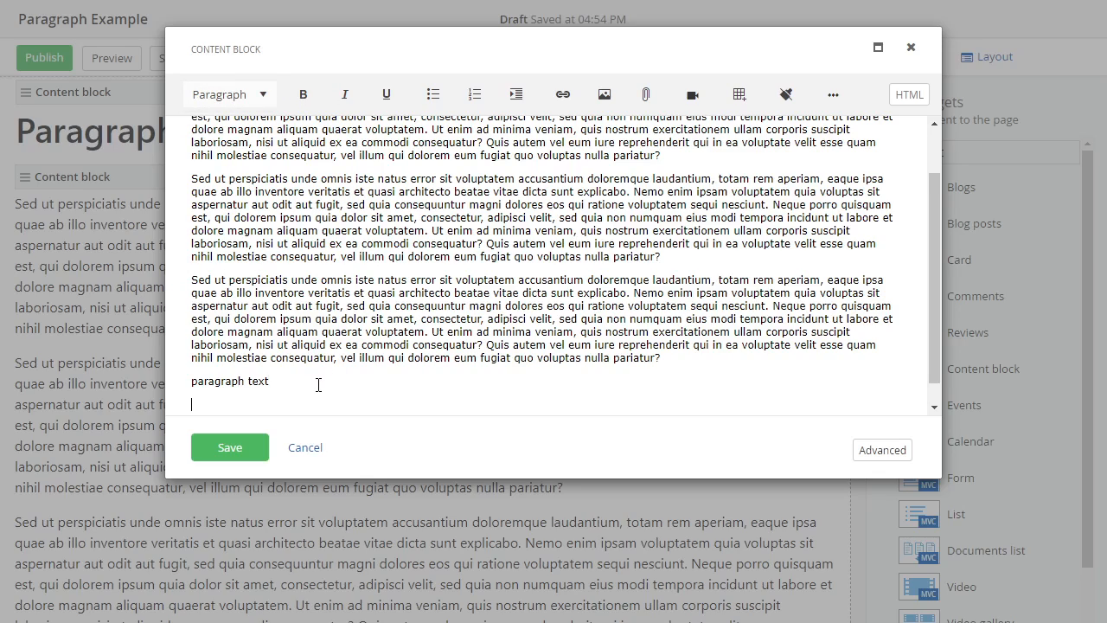
pyautogui.write('another paragraph')
# Compare the tags of the two short closing paragraphs in the HTML source and go back to the design view
pyautogui.click(908, 95)
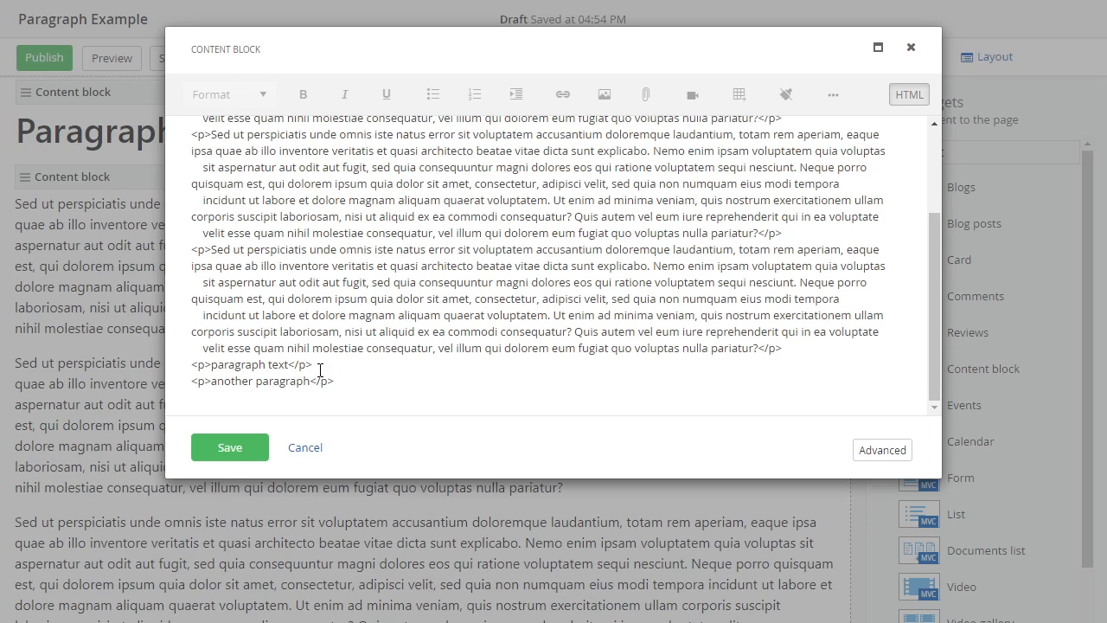
pyautogui.click(918, 95)
pyautogui.scroll(-2, 522, 286)
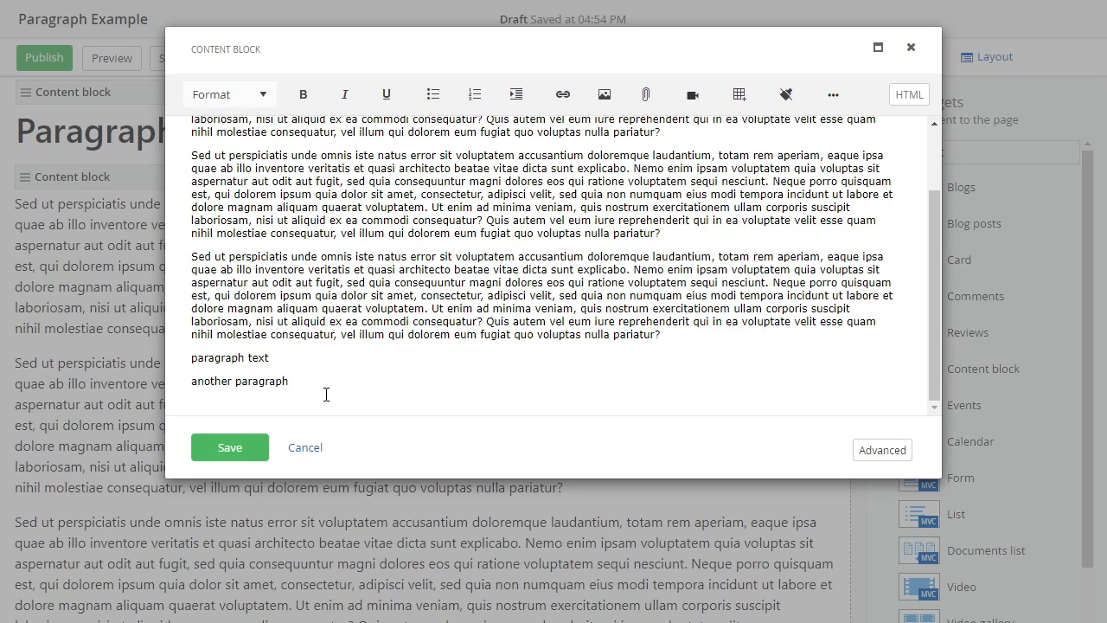
# Insert the recent image "Pantone Warm Grey 1" at its original size, without alignment, in a new paragraph below "another paragraph"
pyautogui.click(345, 376)
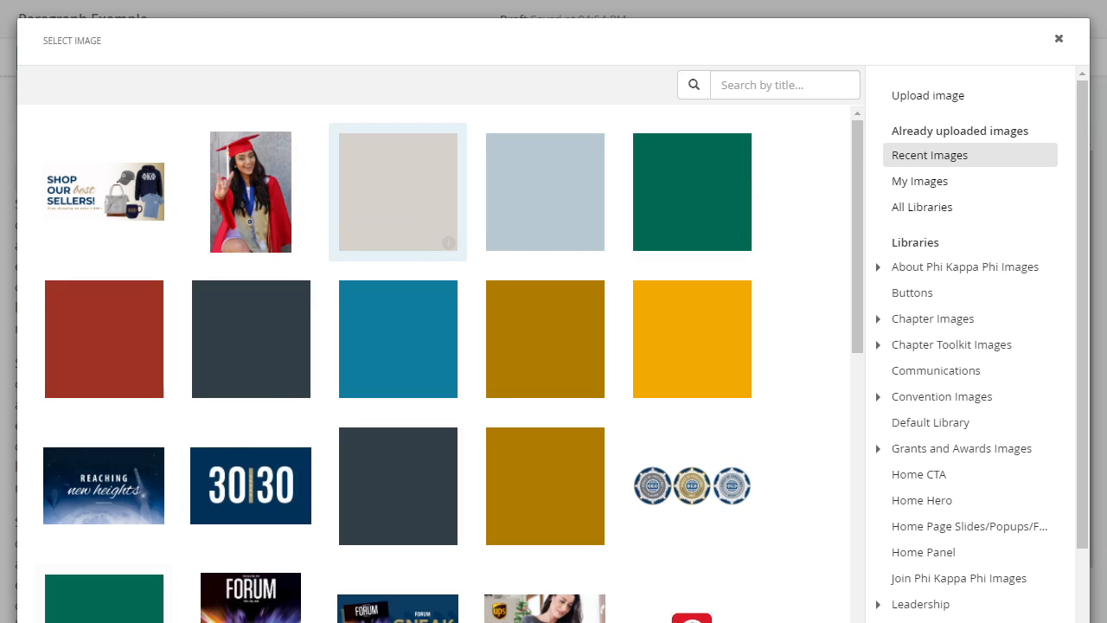
pyautogui.click(381, 223)
pyautogui.click(371, 596)
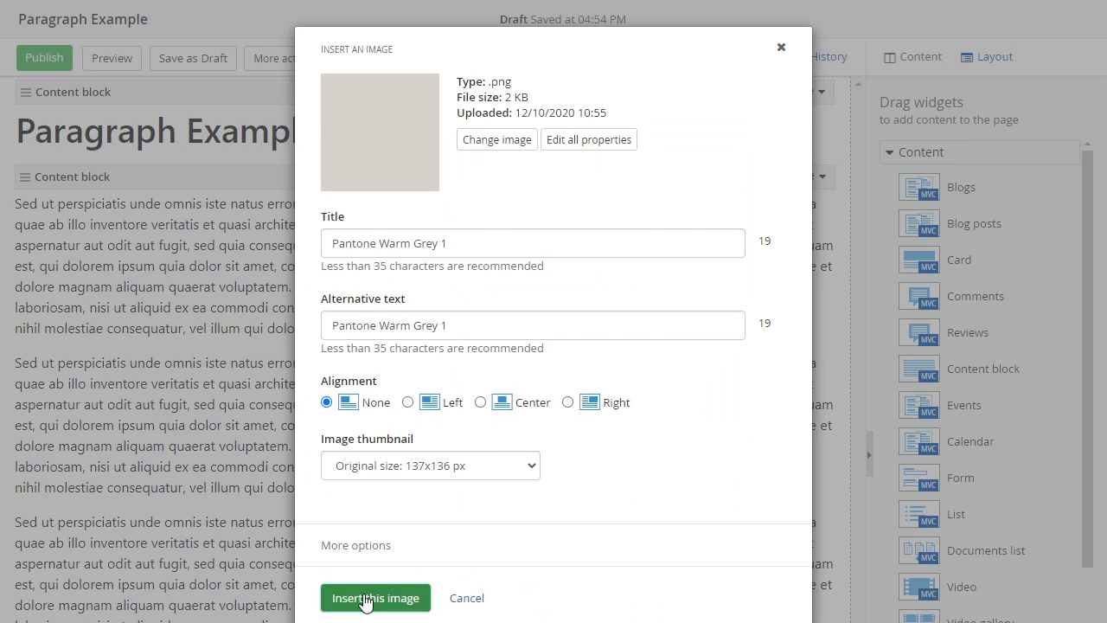
# Examine the inserted image's tags in the HTML source and save the content block
pyautogui.scroll(-2, 303, 342)
pyautogui.click(268, 346)
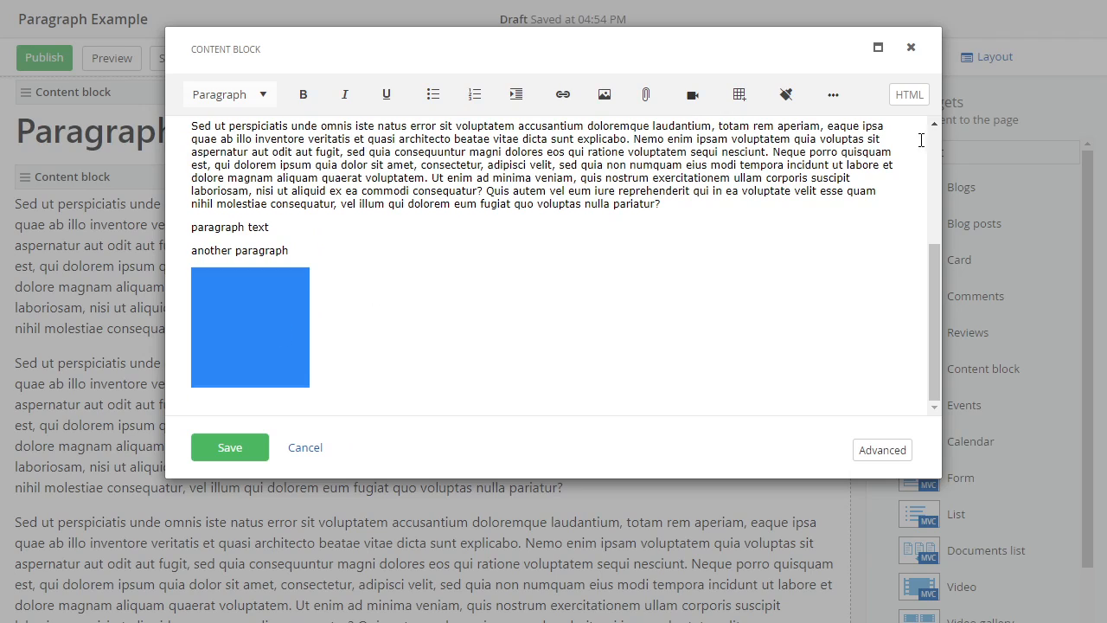
pyautogui.click(910, 94)
pyautogui.scroll(-3, 346, 314)
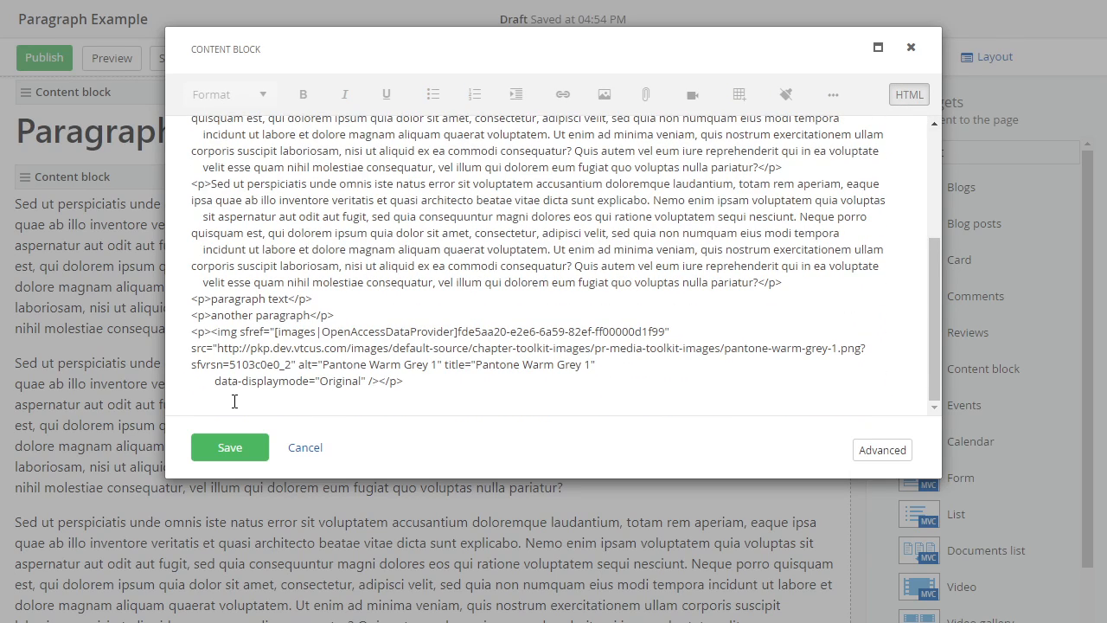
pyautogui.moveTo(193, 335); pyautogui.dragTo(414, 379)
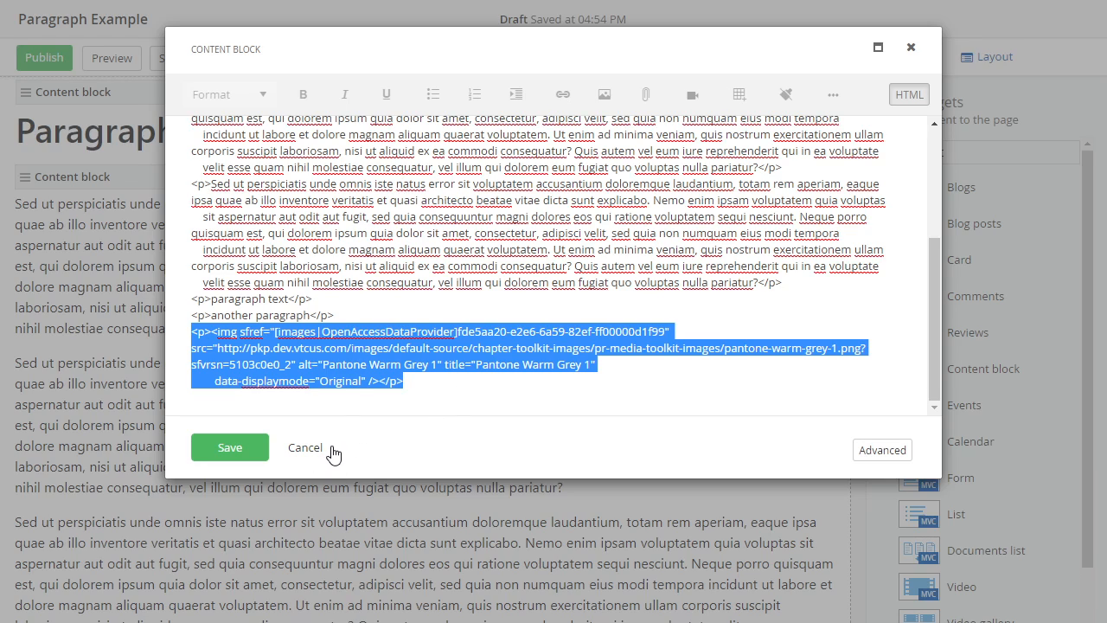
pyautogui.click(235, 452)
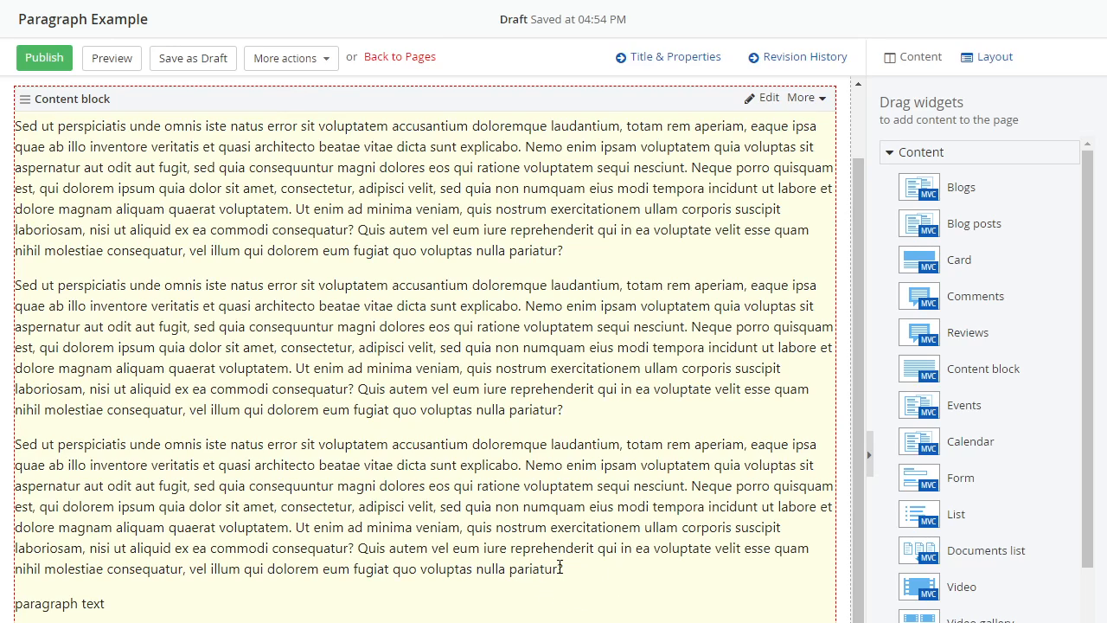
# Review the spacing between the paragraphs of the saved content block on the page
pyautogui.moveTo(571, 575); pyautogui.dragTo(69, 485)
pyautogui.click(99, 436)
pyautogui.scroll(2, 276, 438)
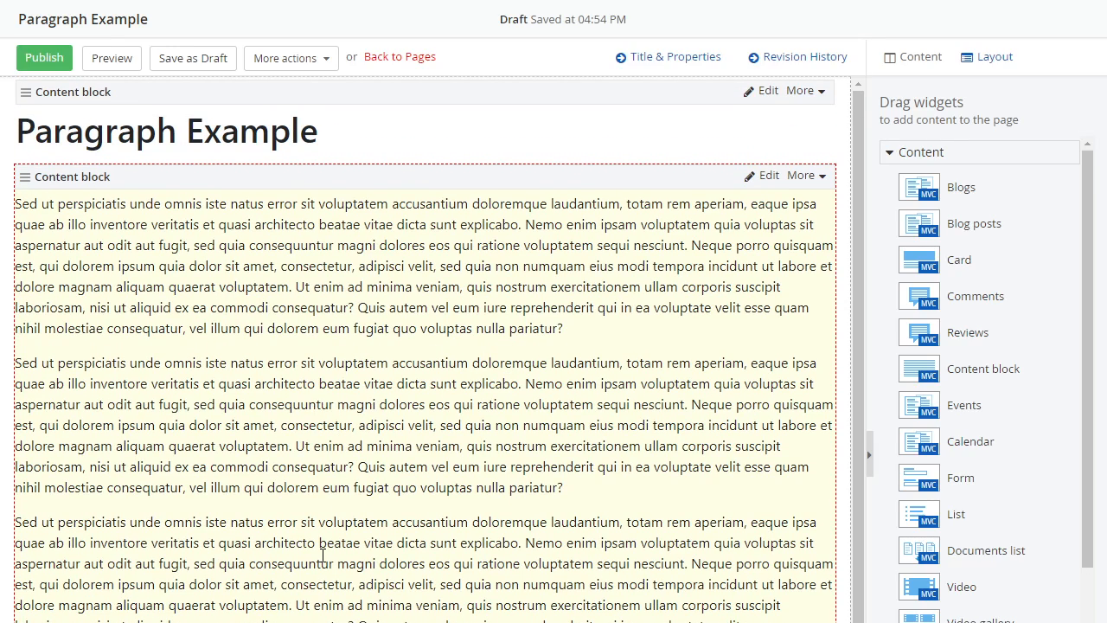
pyautogui.scroll(-2, 323, 556)
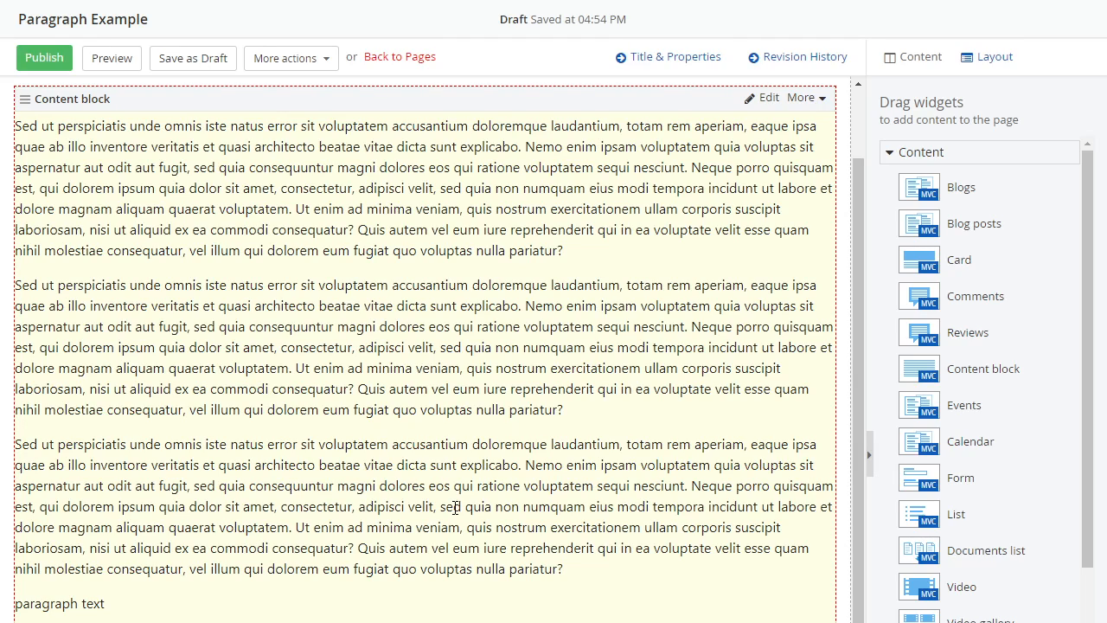
pyautogui.scroll(2, 416, 511)
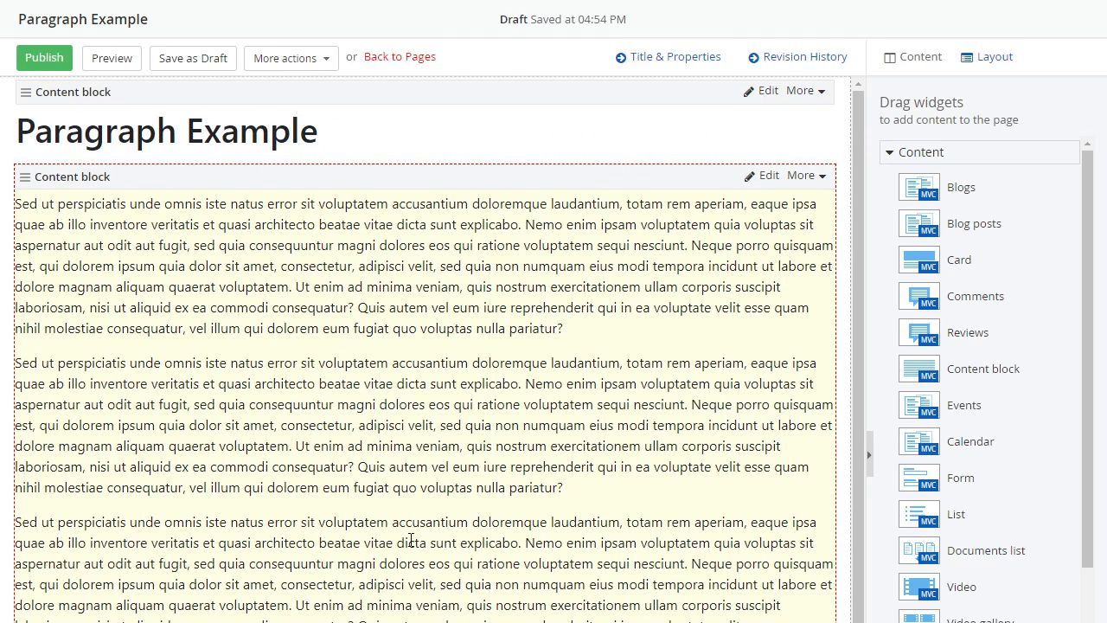
pyautogui.scroll(-2, 411, 540)
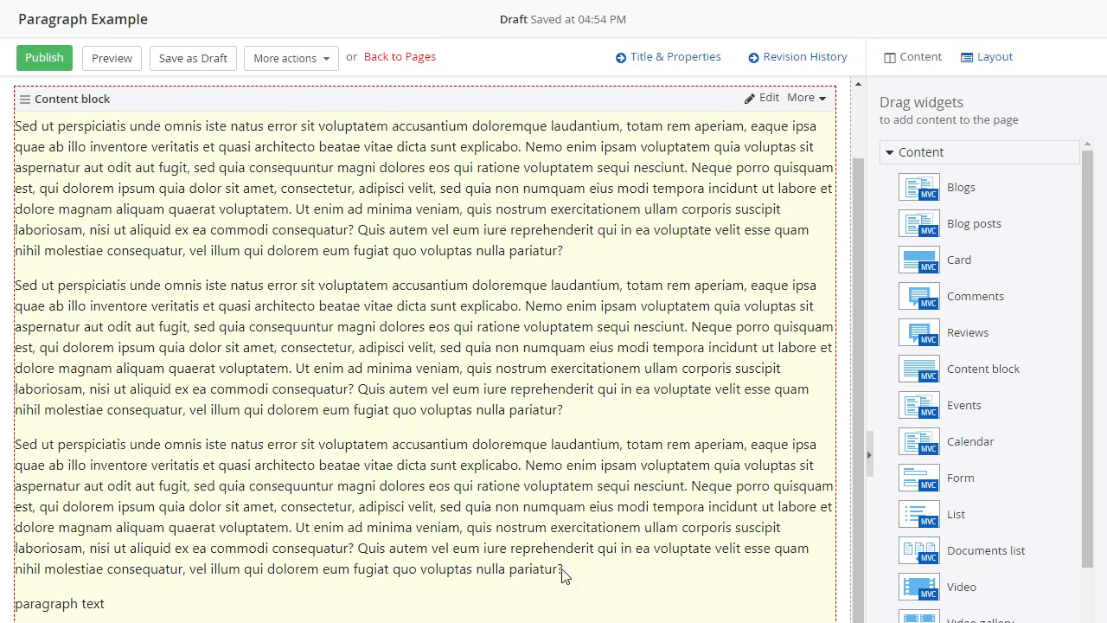
pyautogui.scroll(2, 458, 484)
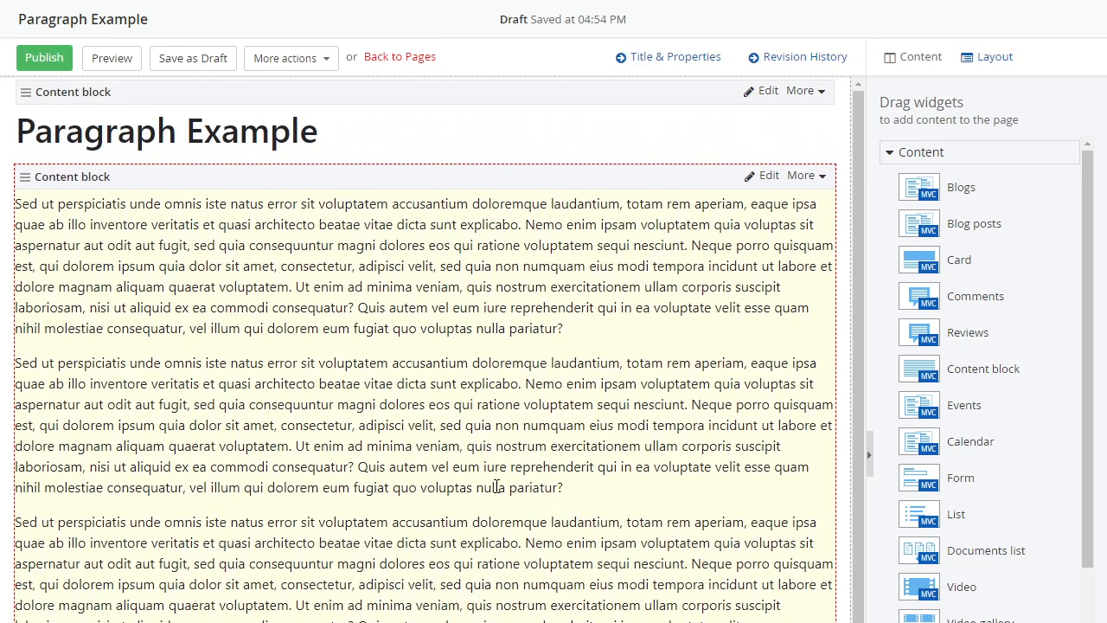